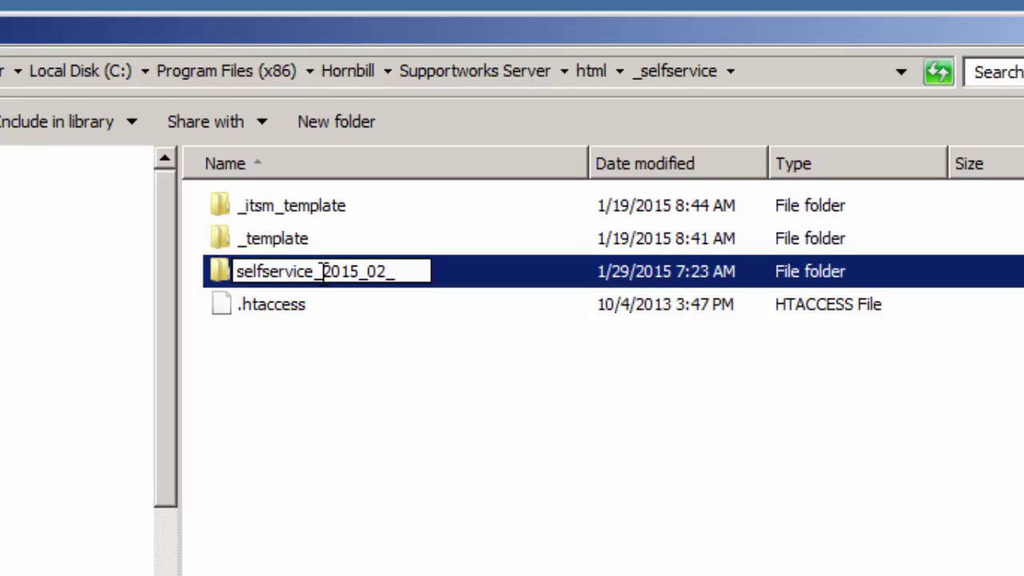
Finish renaming the copied selfservice folder in _selfservice as selfservice_2015_02_23_Backup.
{"action": "type", "text": "23"}
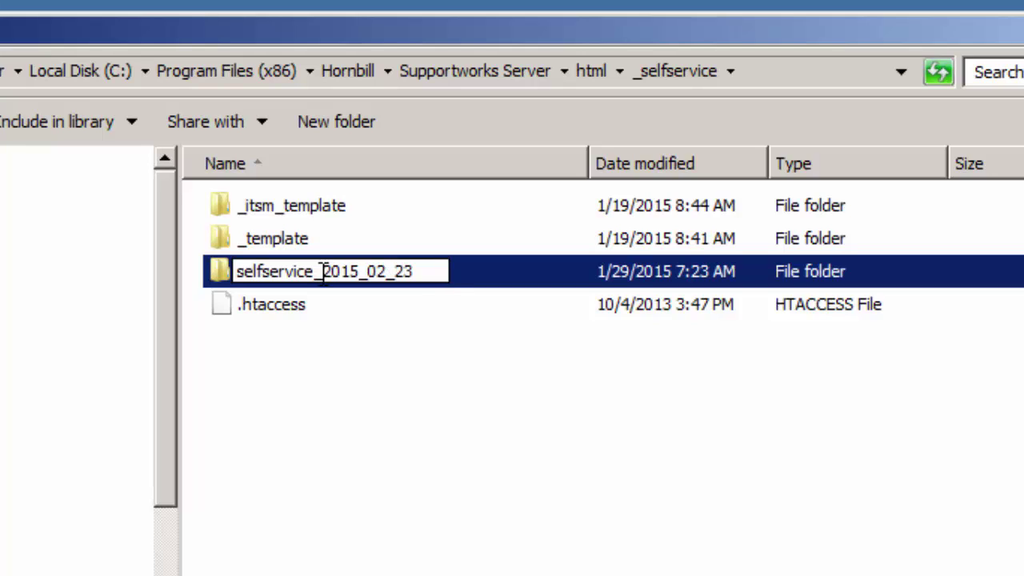
{"action": "type", "text": "_Backup"}
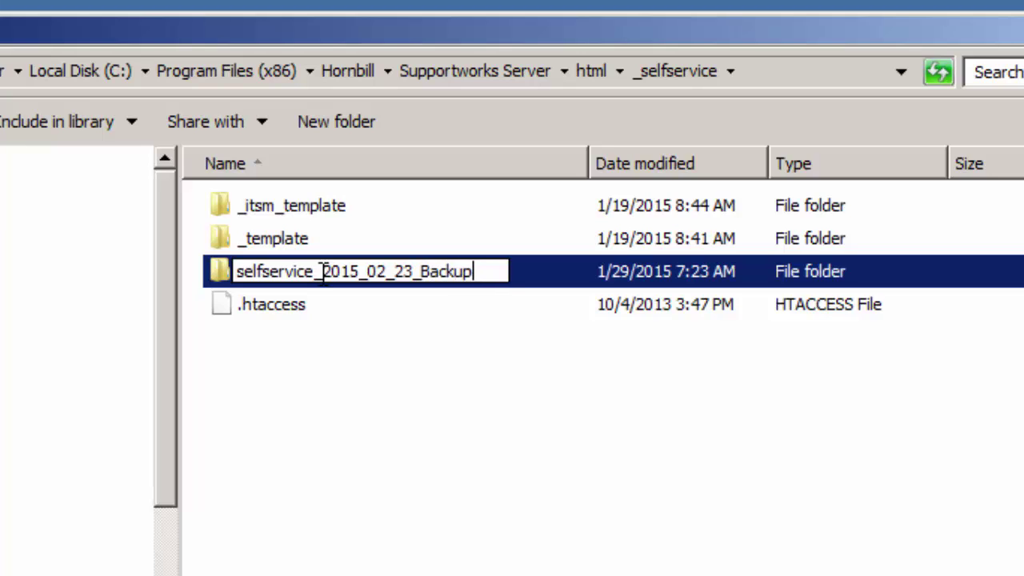
{"action": "key", "text": "Return"}
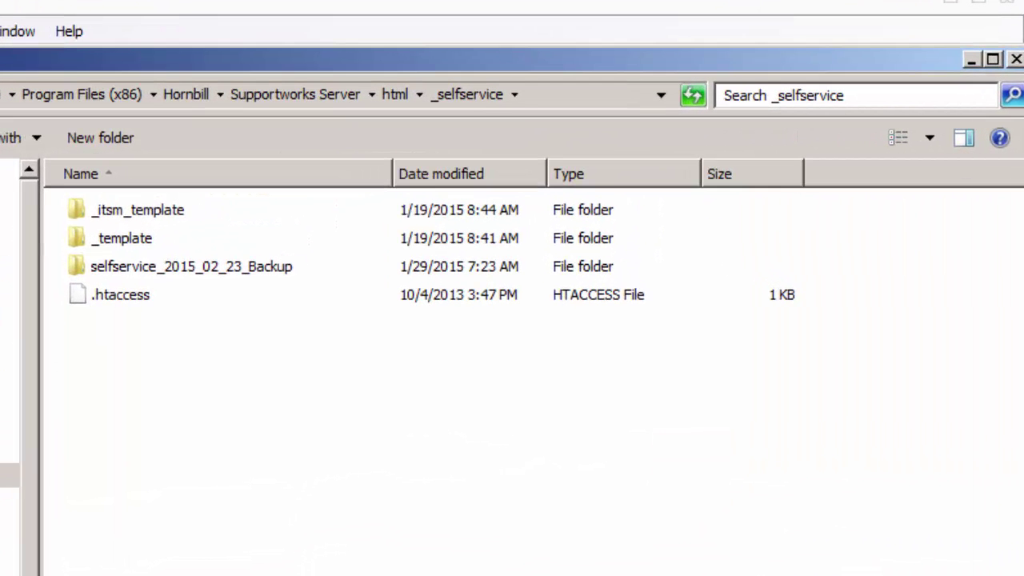
Make a copy of the _itsm_template folder within the same _selfservice folder.
{"action": "left_click", "coordinate": [151, 215]}
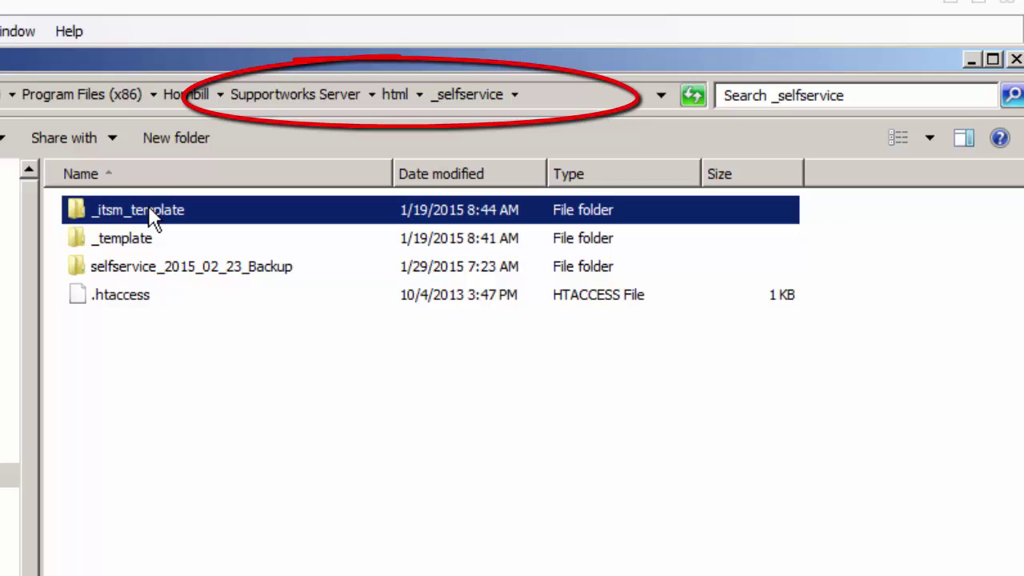
{"action": "right_click", "coordinate": [150, 211]}
{"action": "left_click", "coordinate": [205, 401]}
{"action": "right_click", "coordinate": [159, 395]}
{"action": "left_click", "coordinate": [224, 500]}
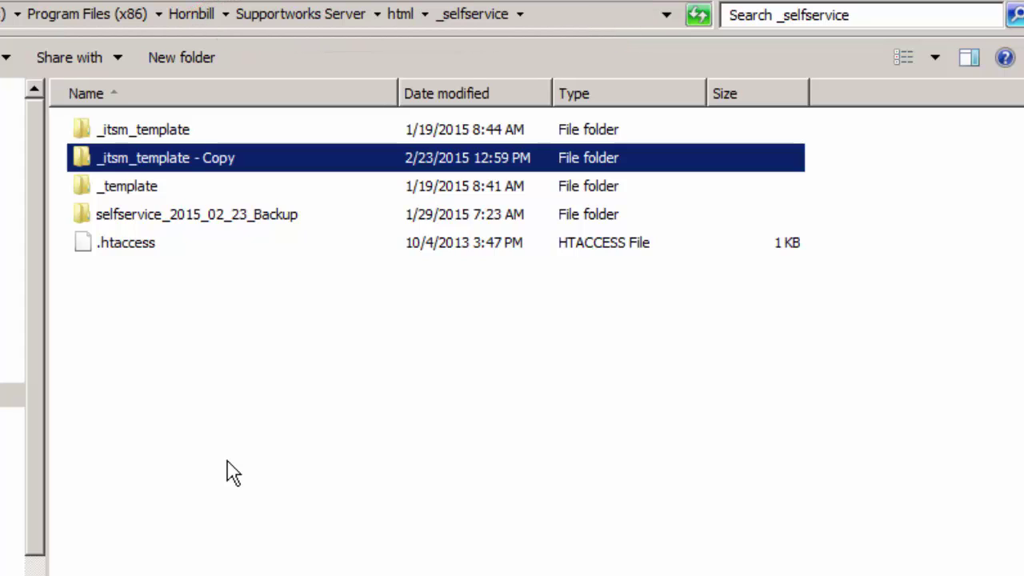
Rename the copied _itsm_template folder as _itsm_template_2015_02_23_Backup.
{"action": "left_click", "coordinate": [195, 158]}
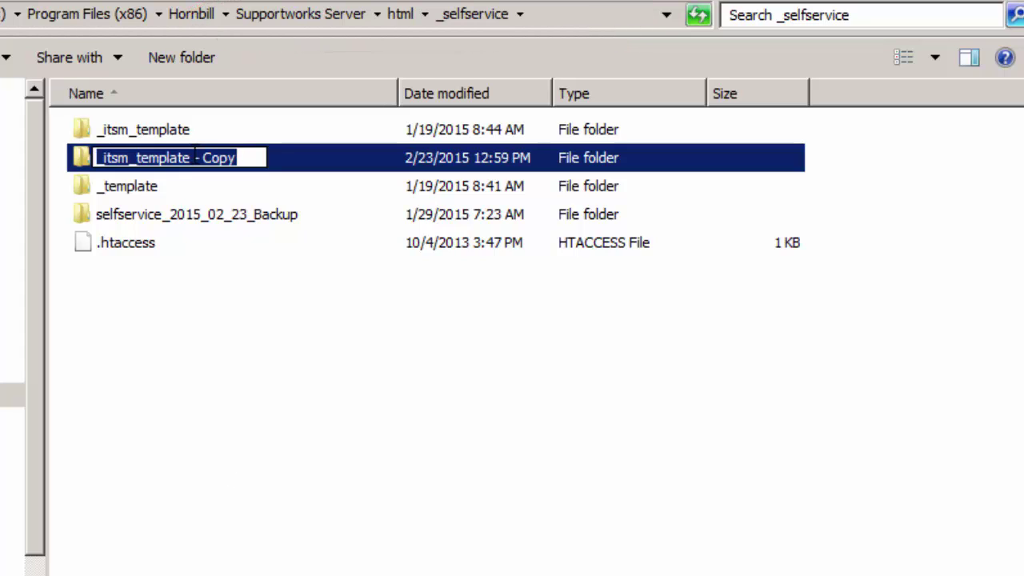
{"action": "left_click", "coordinate": [192, 158]}
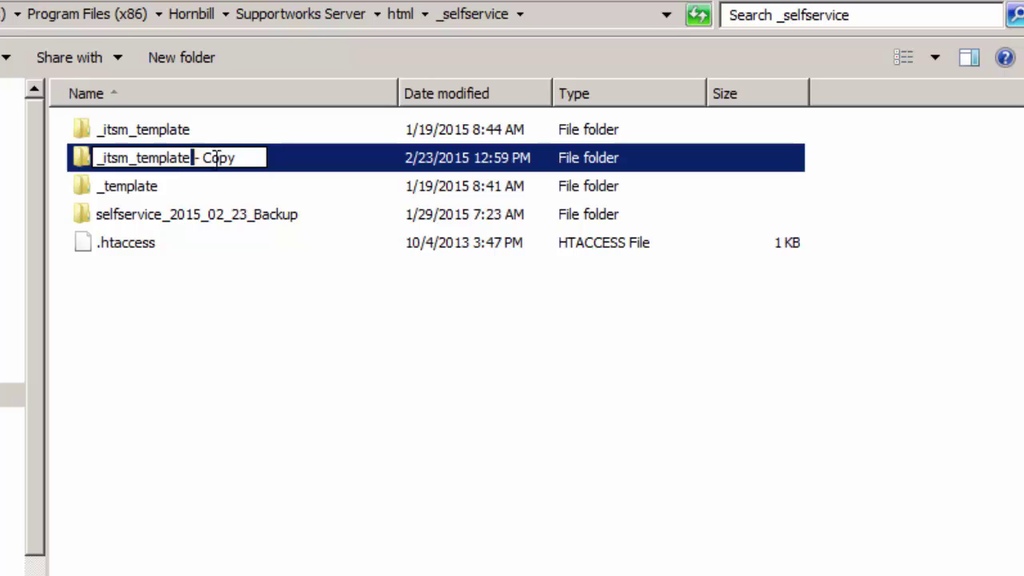
{"action": "left_click", "coordinate": [247, 158], "text": "shift"}
{"action": "type", "text": "_"}
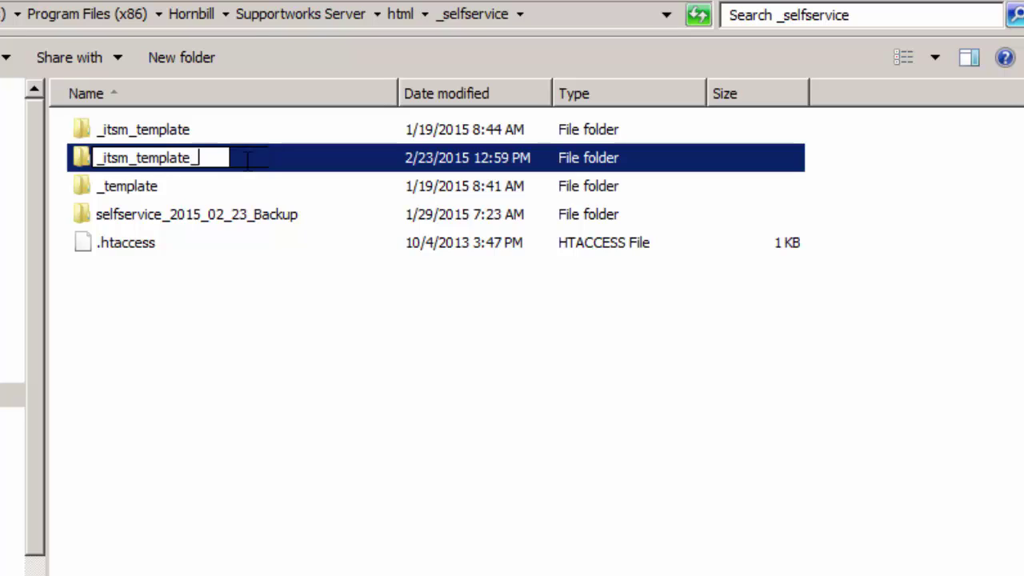
{"action": "type", "text": "201"}
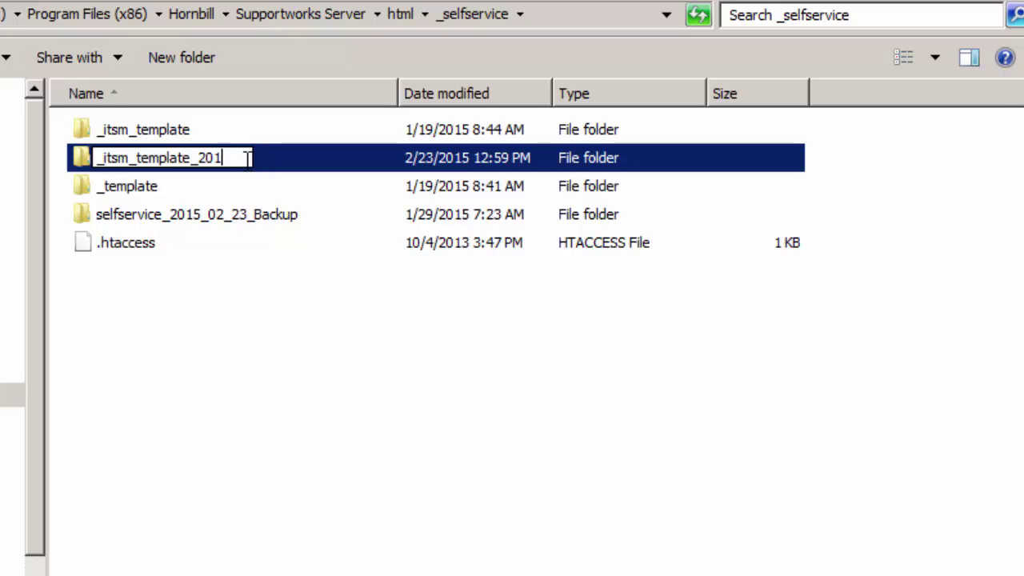
{"action": "type", "text": "5_02"}
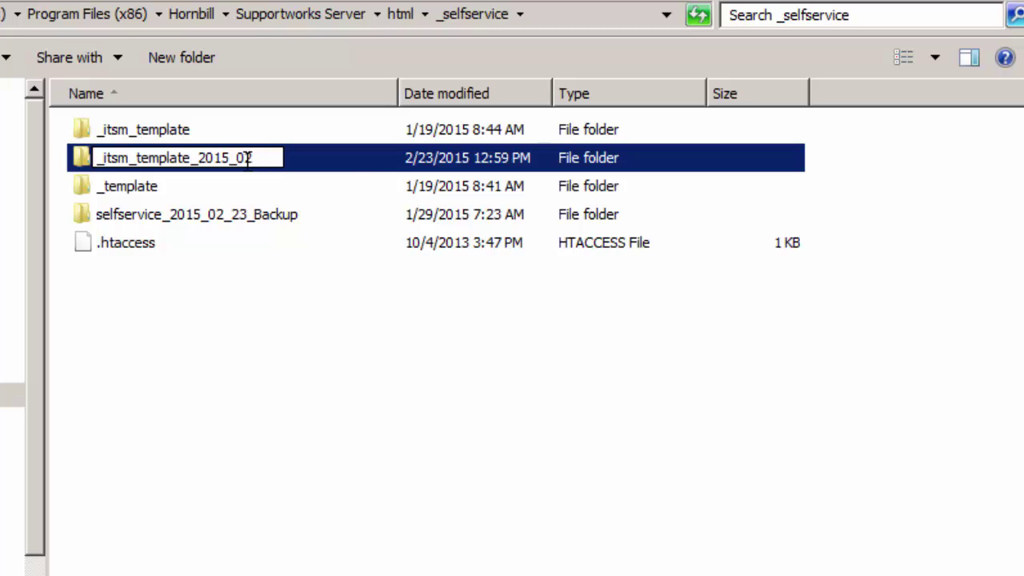
{"action": "type", "text": "_23_"}
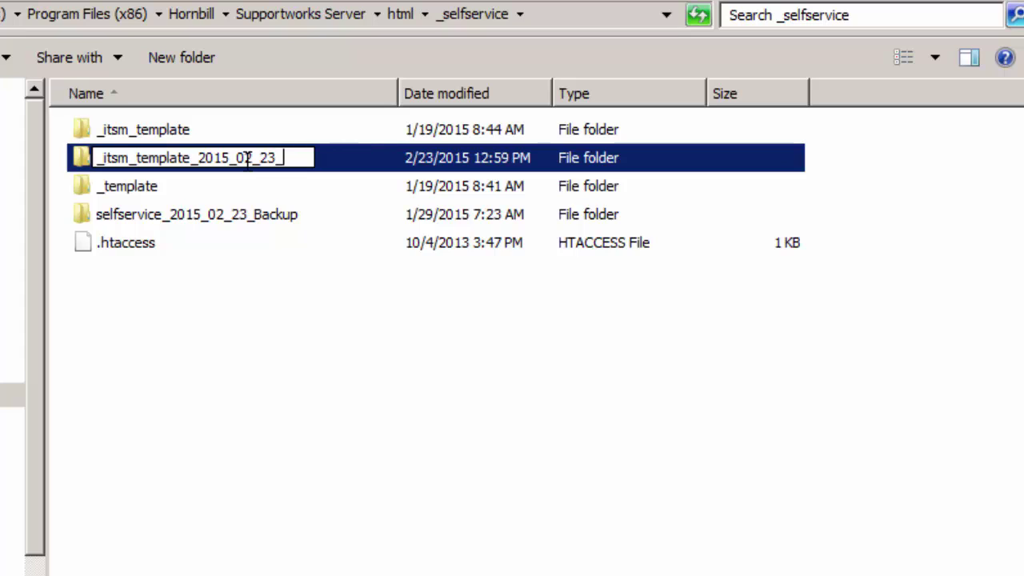
{"action": "type", "text": "Backup"}
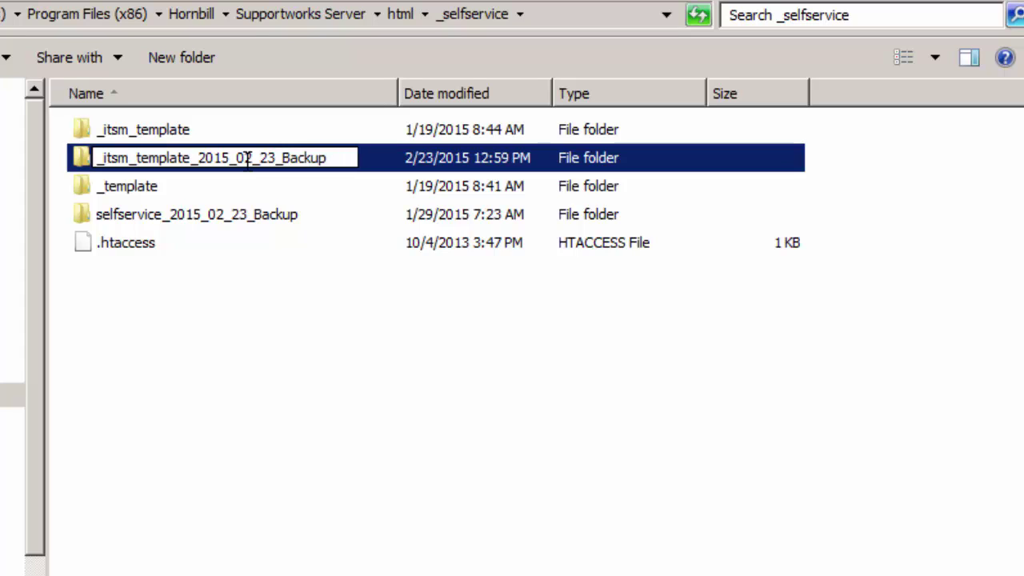
{"action": "left_click", "coordinate": [225, 287]}
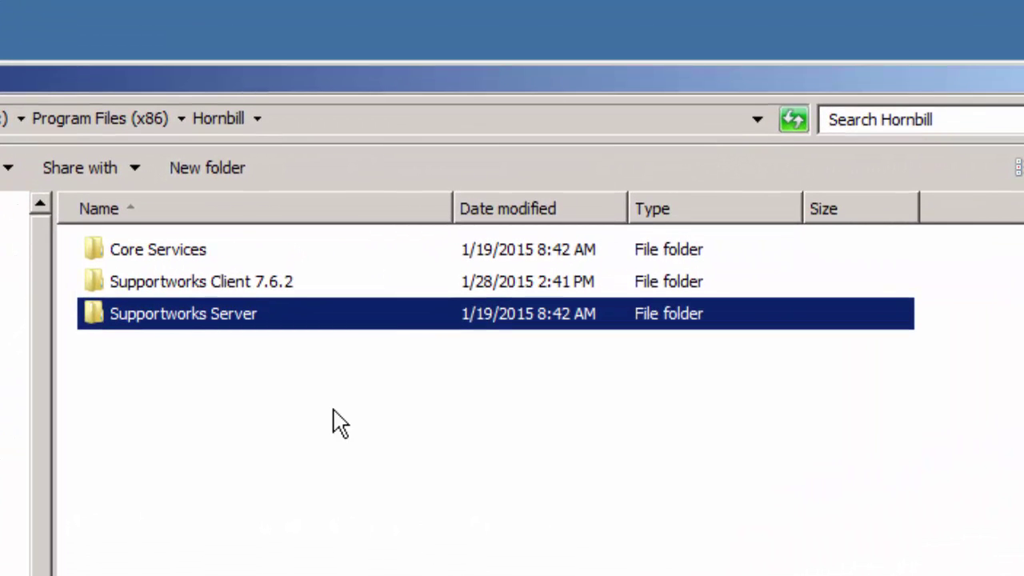
Open the html folder inside Supportworks Server under the Hornbill program folder.
{"action": "double_click", "coordinate": [181, 317]}
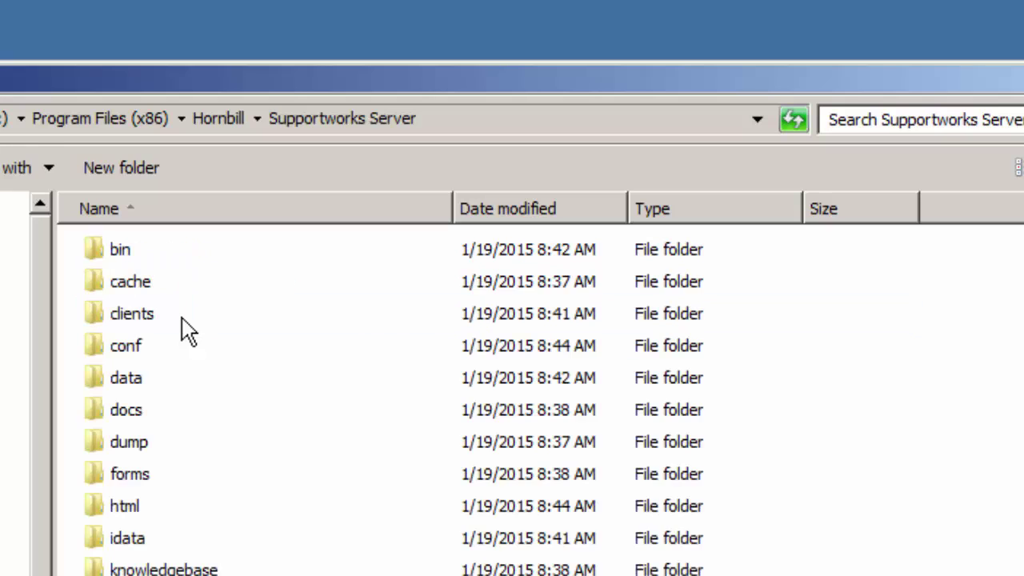
{"action": "left_click", "coordinate": [124, 508]}
{"action": "double_click", "coordinate": [126, 511]}
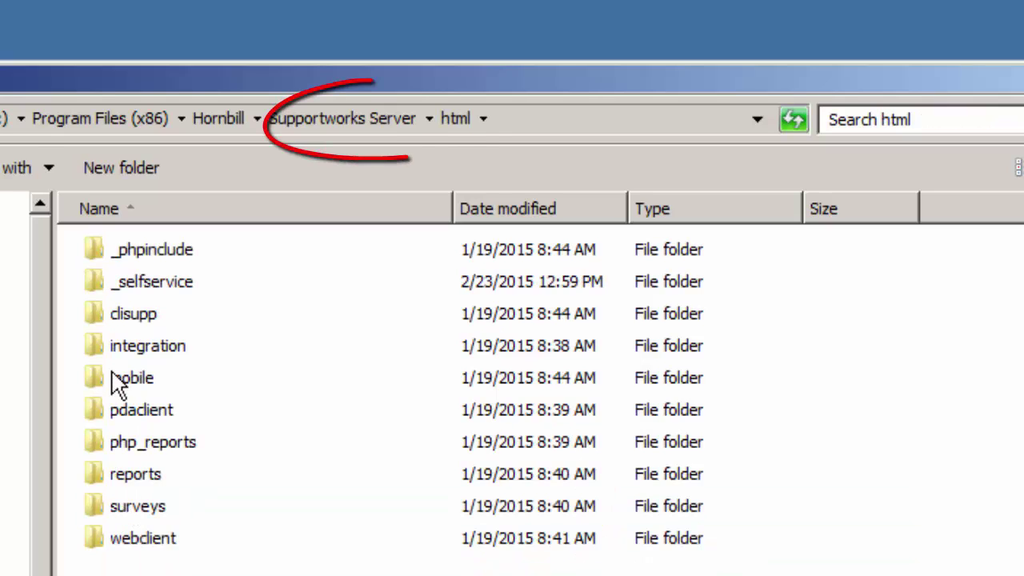
Make a copy of the _phpinclude folder within the same html folder.
{"action": "left_click", "coordinate": [123, 257]}
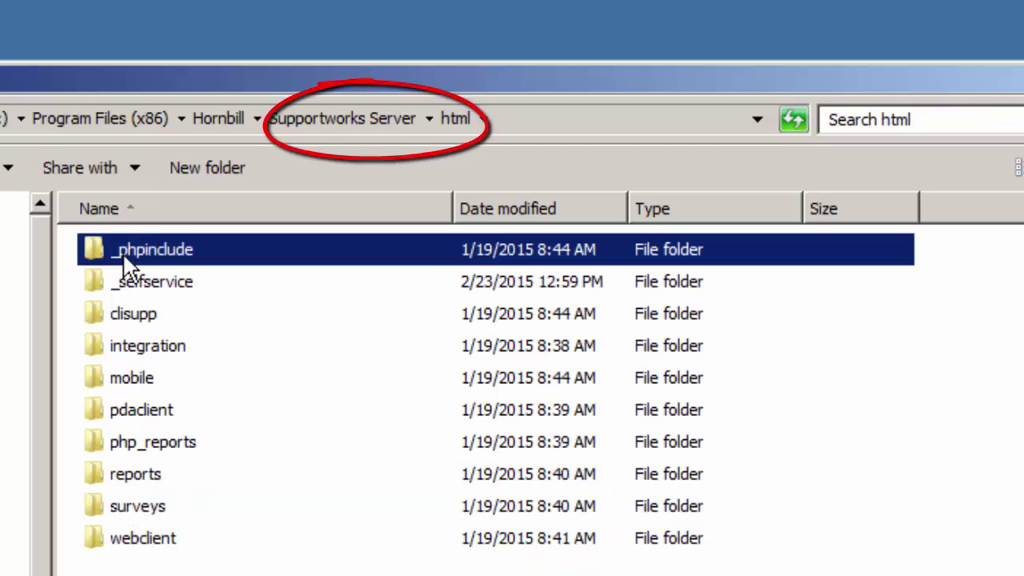
{"action": "right_click", "coordinate": [122, 252]}
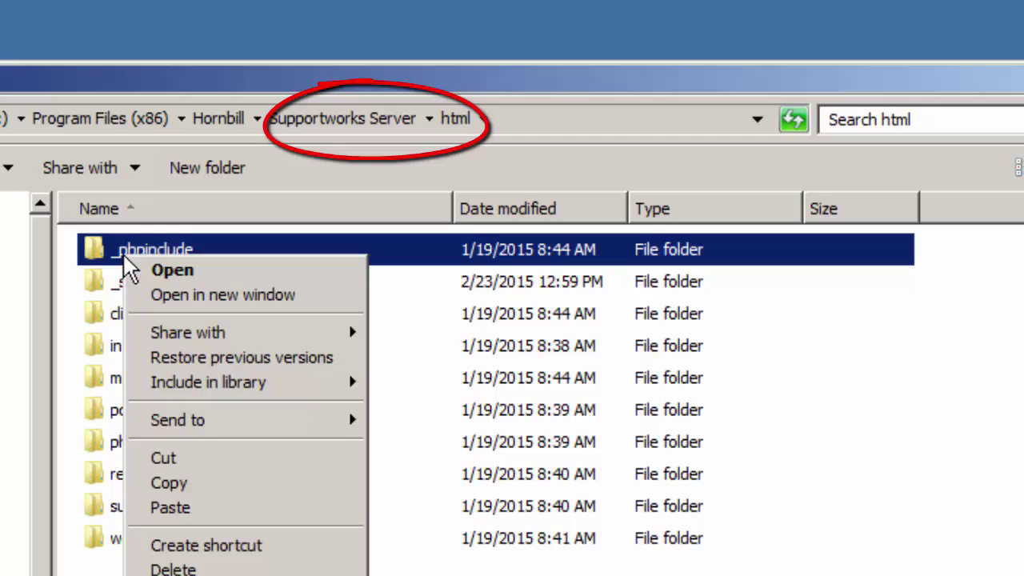
{"action": "left_click", "coordinate": [158, 480]}
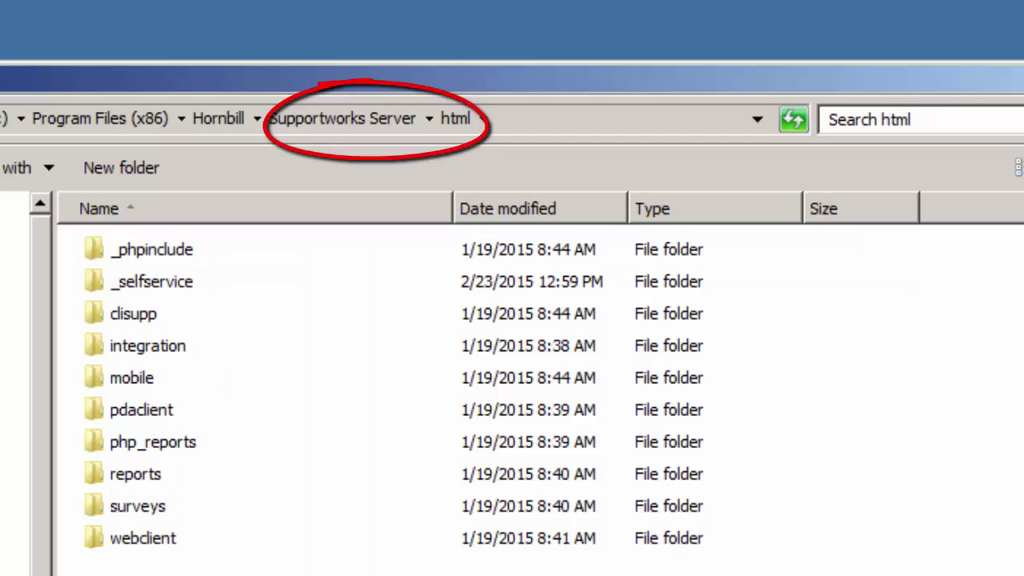
{"action": "key", "text": "ctrl+v"}
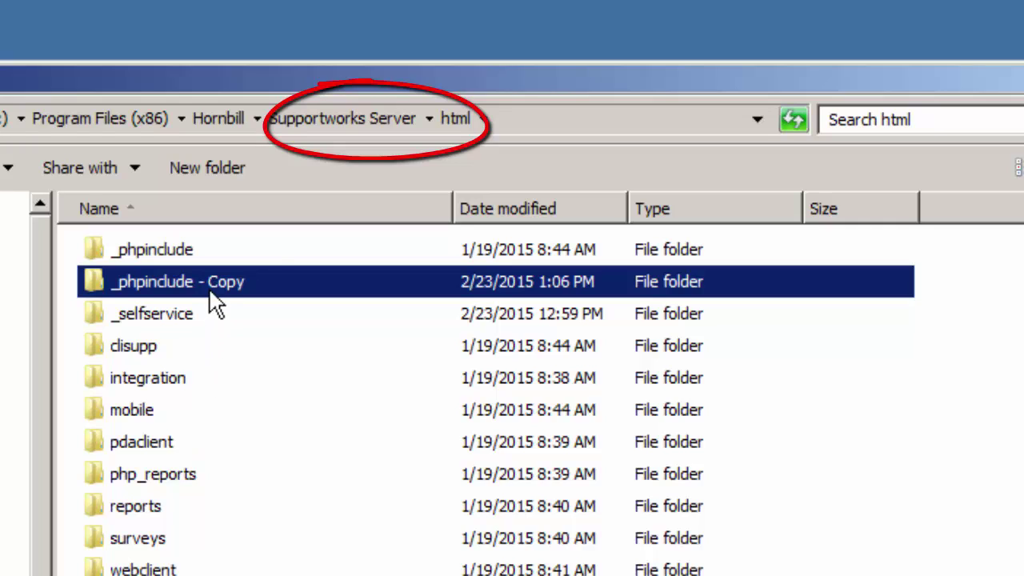
Rename the copied _phpinclude folder as _phpinclude_2015_02_23_Backup.
{"action": "key", "text": "F2"}
{"action": "left_click_drag", "start_coordinate": [194, 282], "coordinate": [274, 280]}
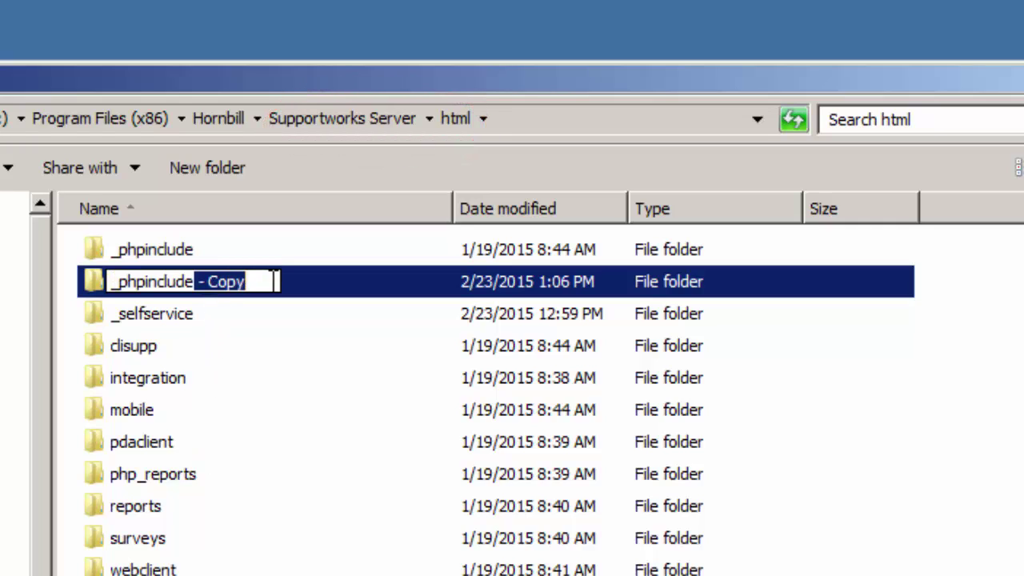
{"action": "key", "text": "BackSpace"}
{"action": "type", "text": "_"}
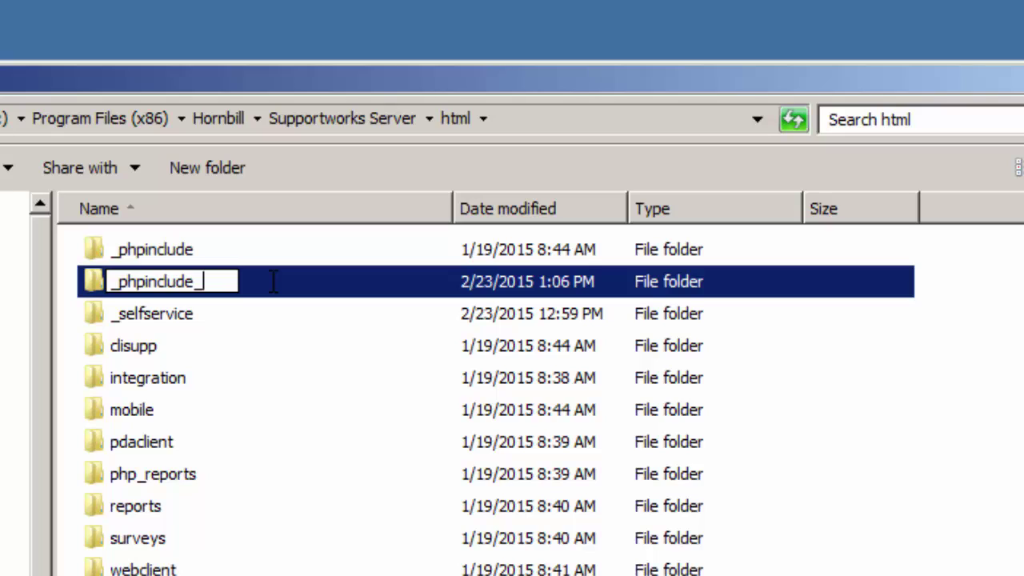
{"action": "type", "text": "2015"}
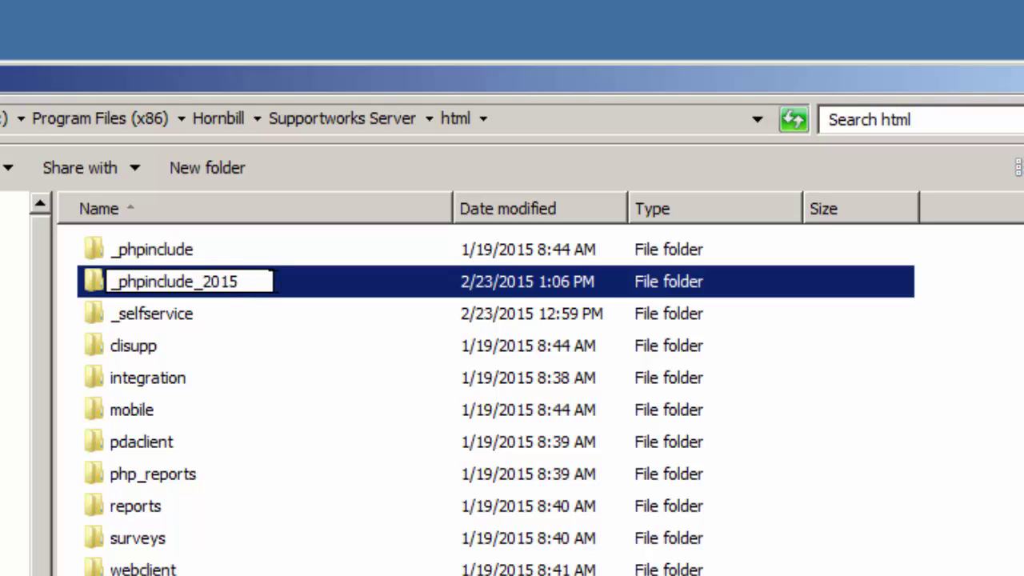
{"action": "type", "text": "_02_"}
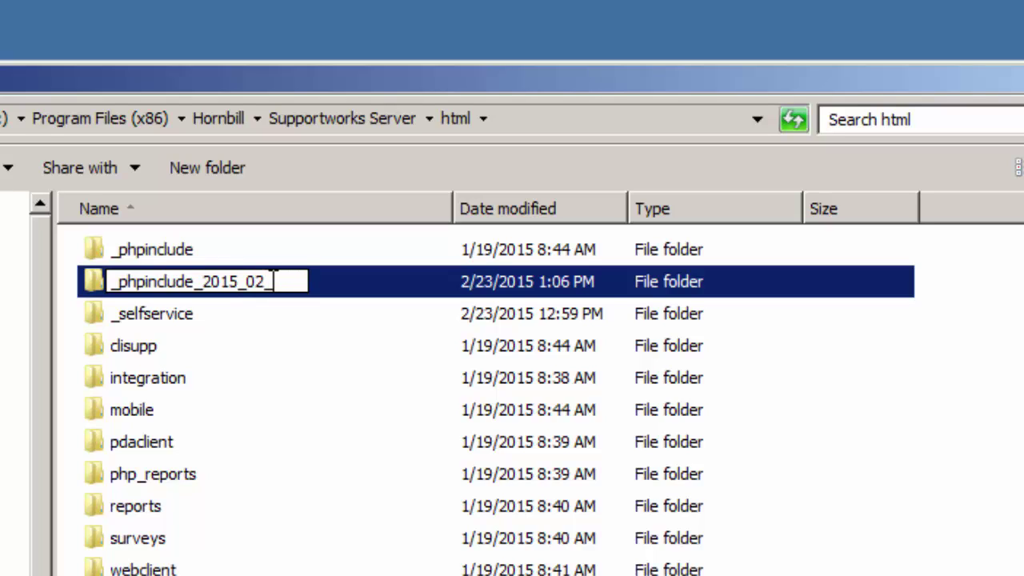
{"action": "type", "text": "23_"}
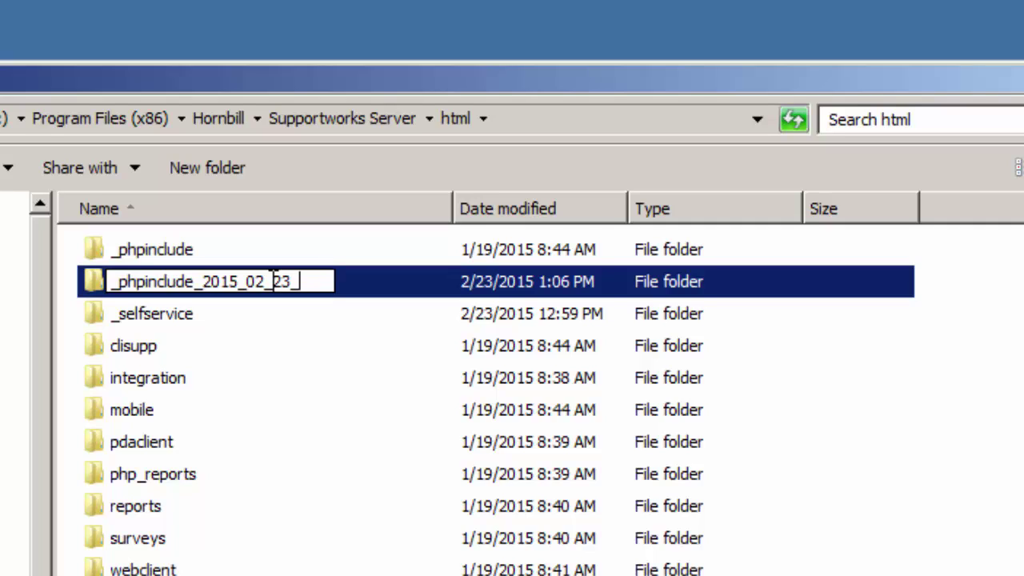
{"action": "type", "text": "Backup"}
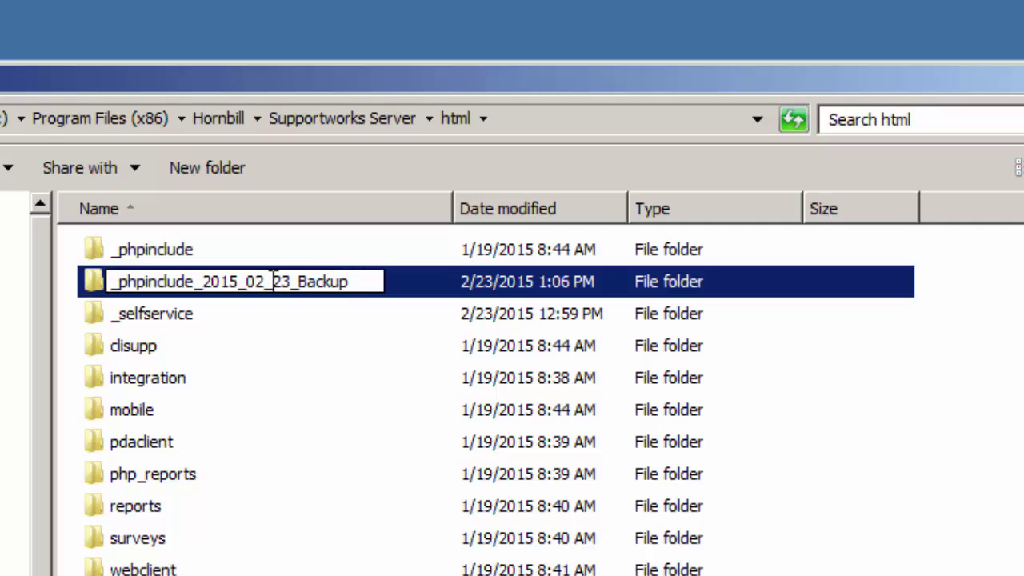
{"action": "key", "text": "Return"}
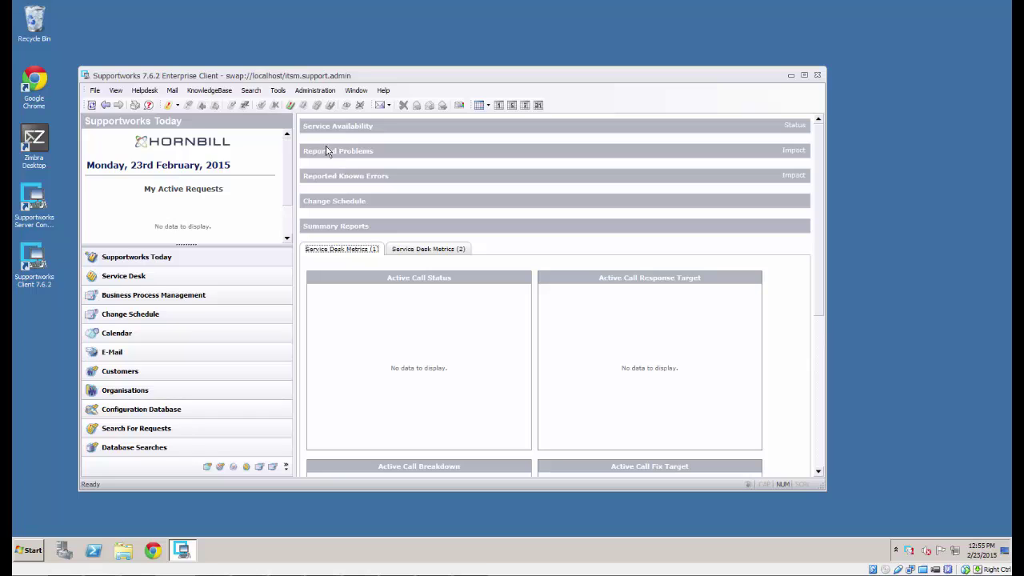
In the Supportworks client, start a new data dictionary based on the ITSM data dictionary.
{"action": "left_click", "coordinate": [316, 90]}
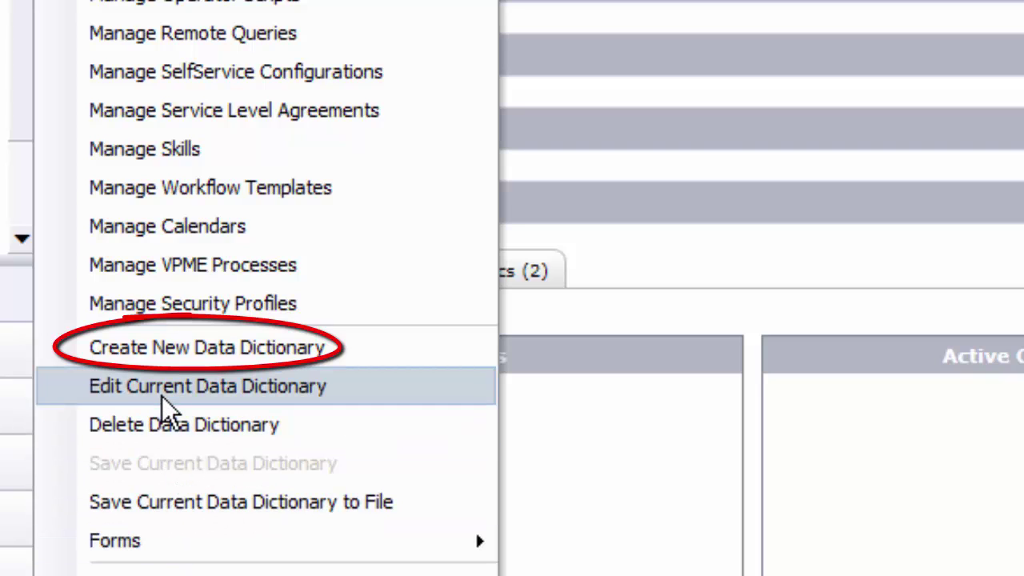
{"action": "left_click", "coordinate": [162, 346]}
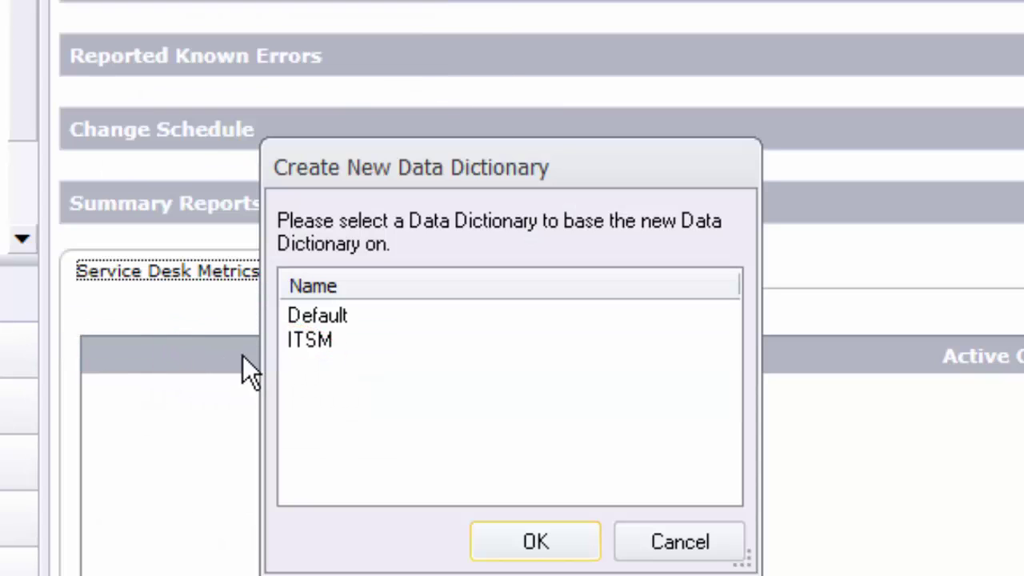
{"action": "left_click", "coordinate": [324, 340]}
{"action": "left_click", "coordinate": [532, 547]}
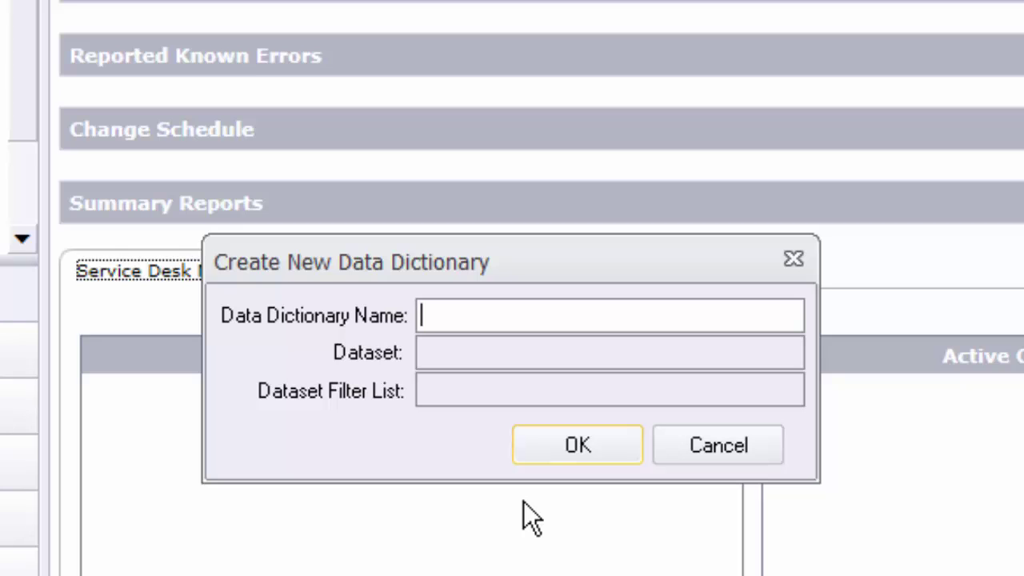
Name the new data dictionary 2014_02_23_ITSM_Backup, create it, and decline switching to it.
{"action": "type", "text": "2014_02"}
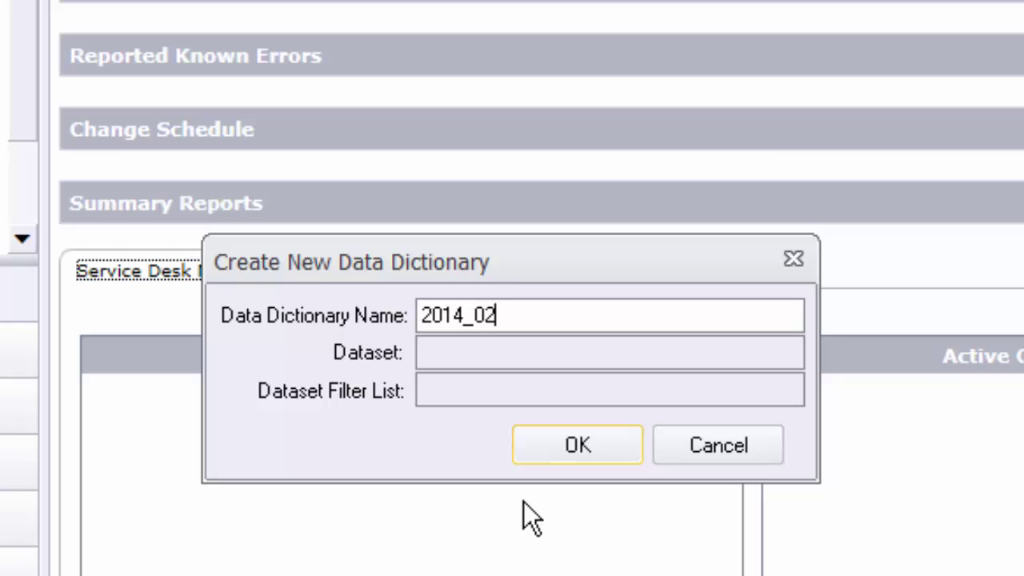
{"action": "type", "text": "_23_IT"}
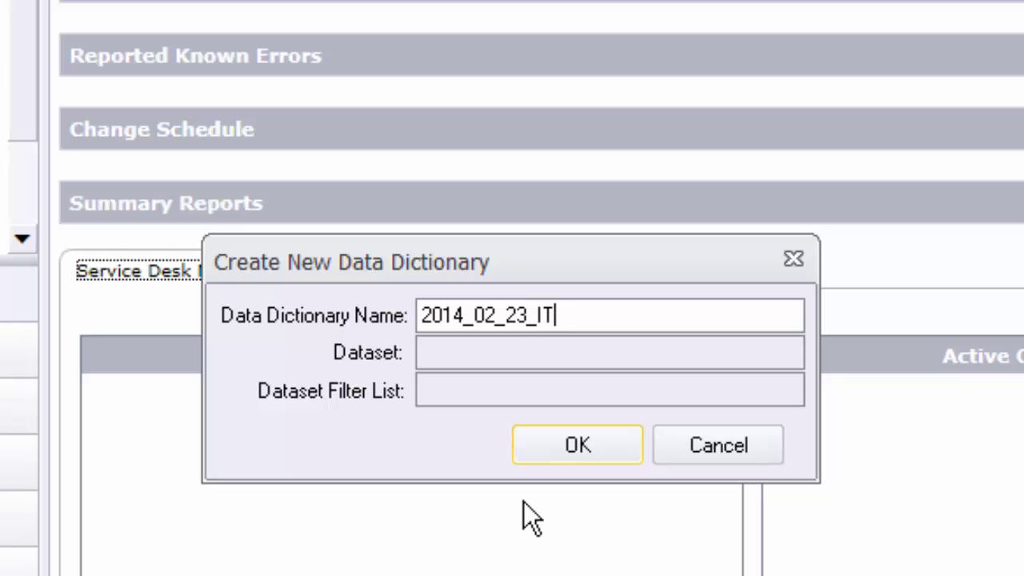
{"action": "type", "text": "SM_Backup"}
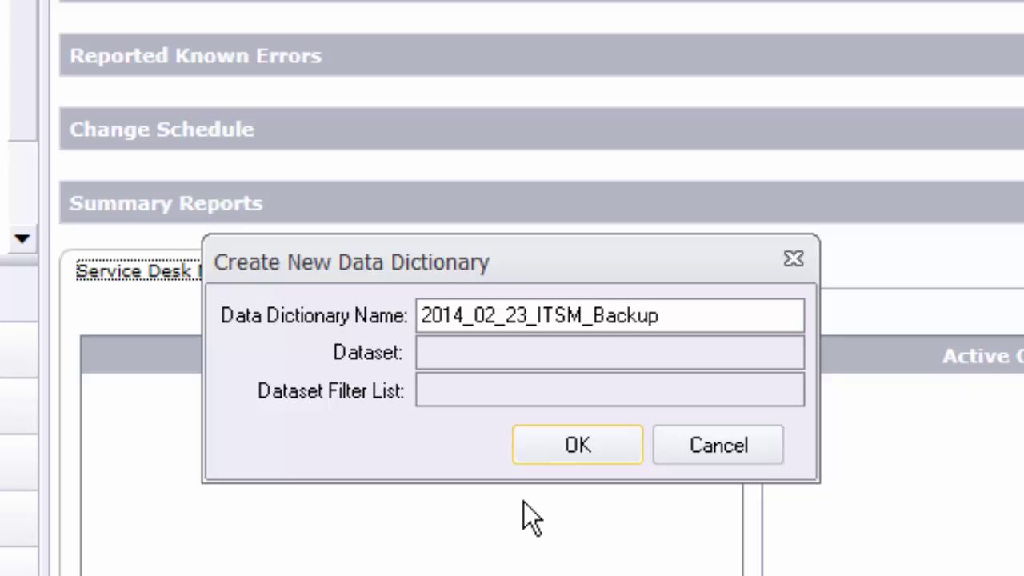
{"action": "left_click", "coordinate": [576, 445]}
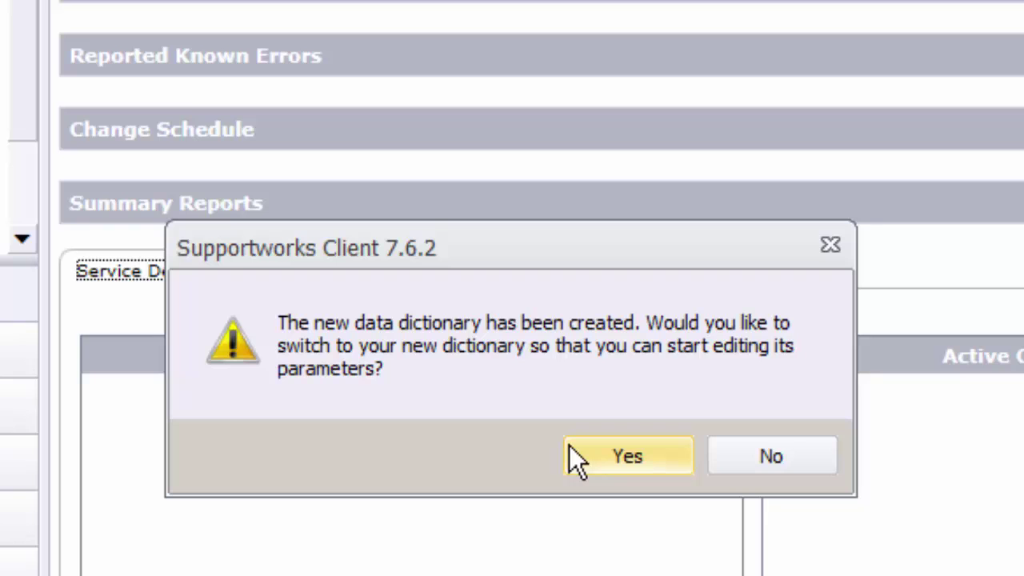
{"action": "left_click", "coordinate": [760, 459]}
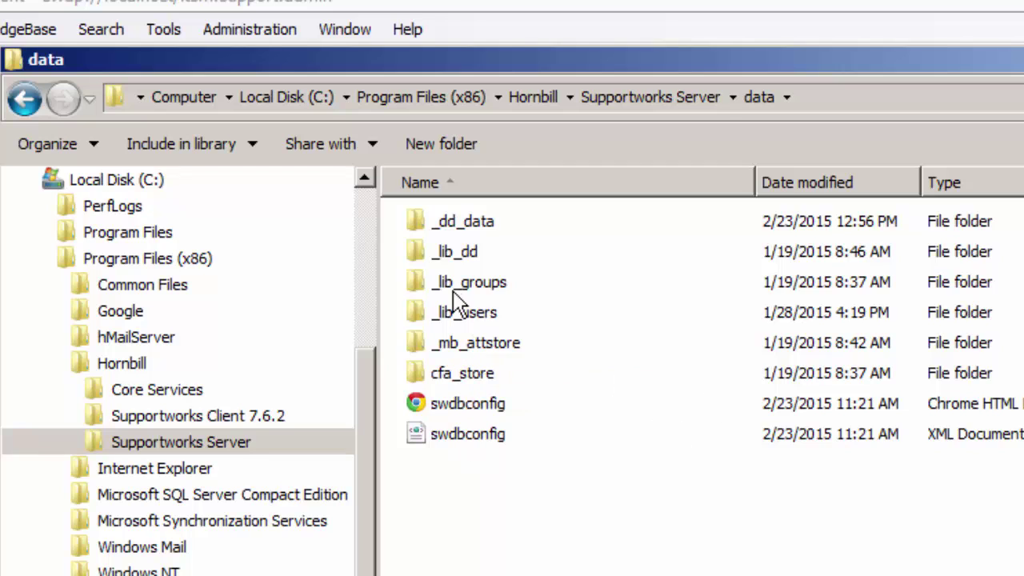
Check the _dd_data folder inside the Supportworks Server data folder for the 2014_02_23_ITSM_Backup data dictionary files.
{"action": "left_click", "coordinate": [452, 232]}
{"action": "left_click", "coordinate": [454, 259]}
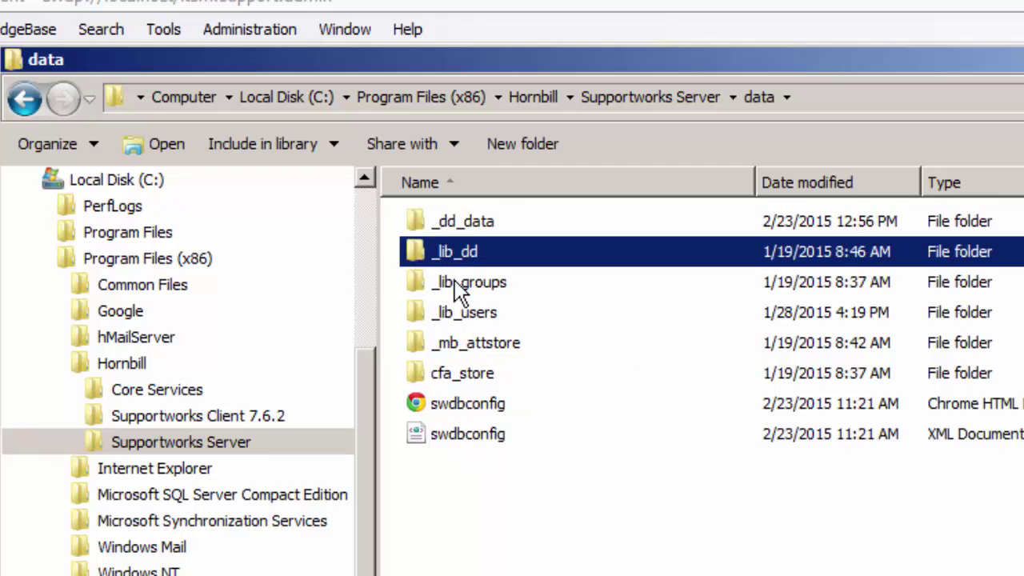
{"action": "double_click", "coordinate": [450, 222]}
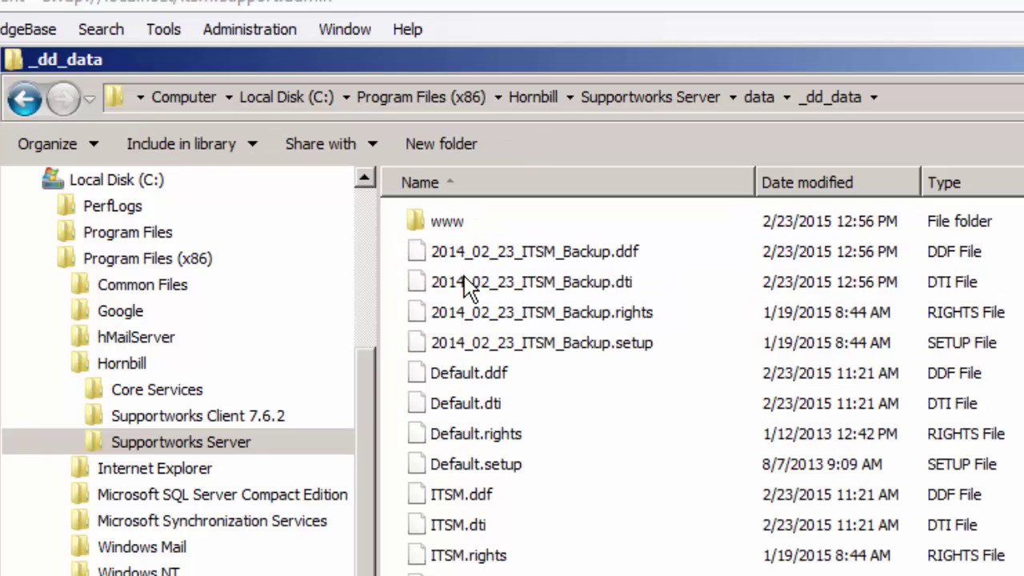
{"action": "left_click", "coordinate": [481, 345]}
{"action": "left_click", "coordinate": [484, 314]}
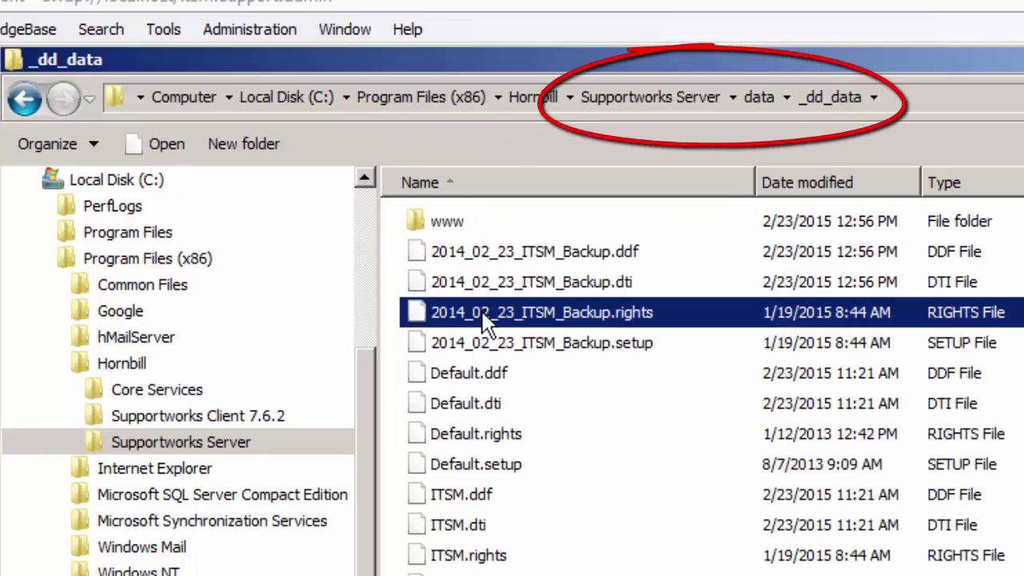
{"action": "left_click", "coordinate": [486, 280]}
{"action": "left_click", "coordinate": [485, 244]}
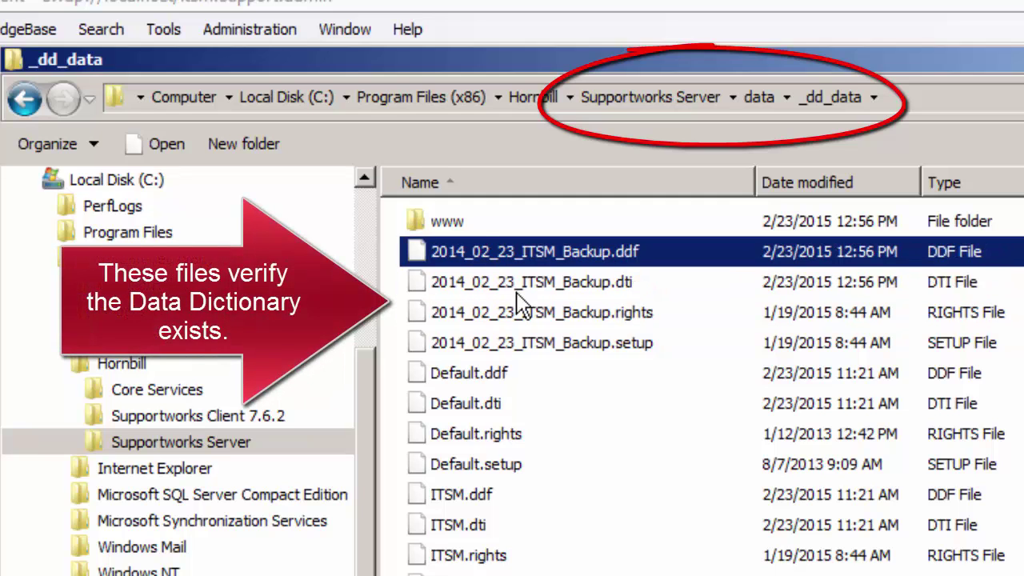
{"action": "left_click", "coordinate": [753, 95]}
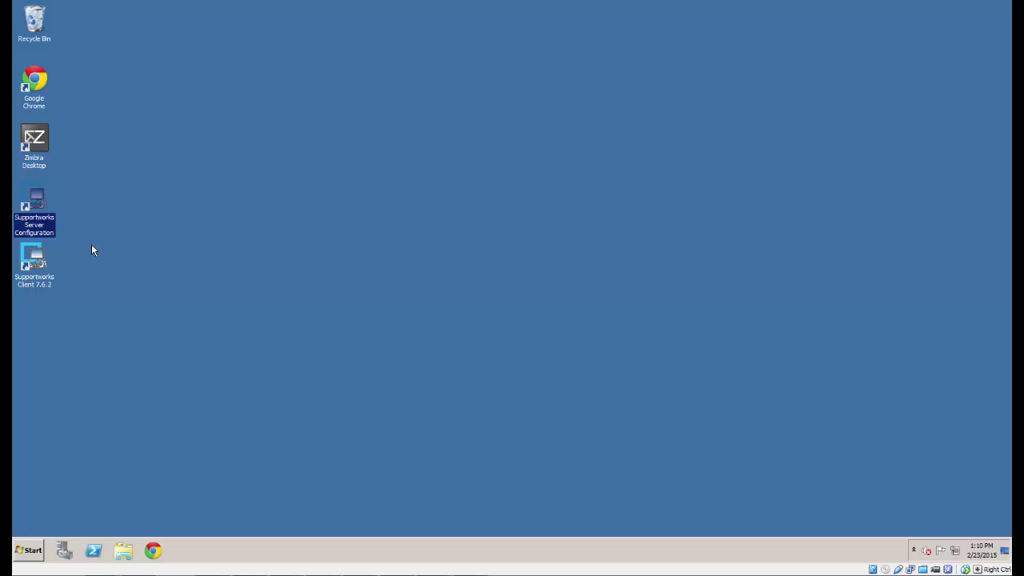
In Supportworks Server Configuration, start installing a new application and agree to overwriting existing files and stopping the services.
{"action": "double_click", "coordinate": [37, 208]}
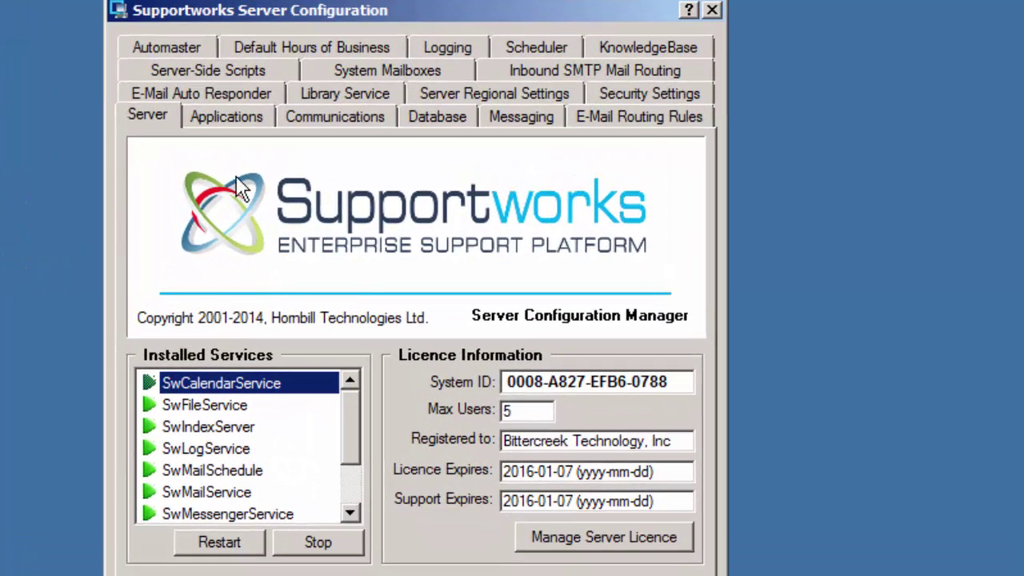
{"action": "left_click", "coordinate": [240, 115]}
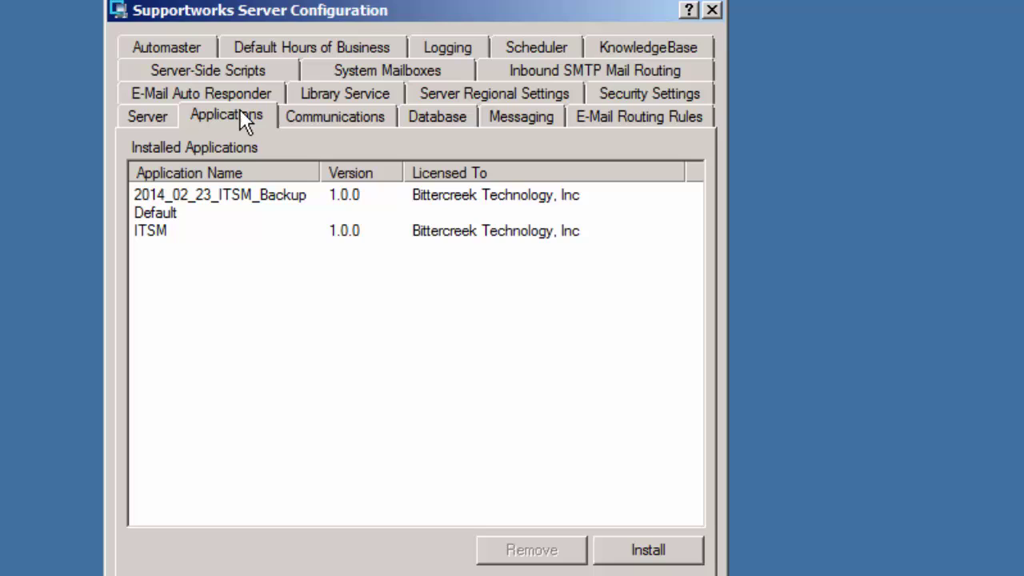
{"action": "left_click", "coordinate": [650, 548]}
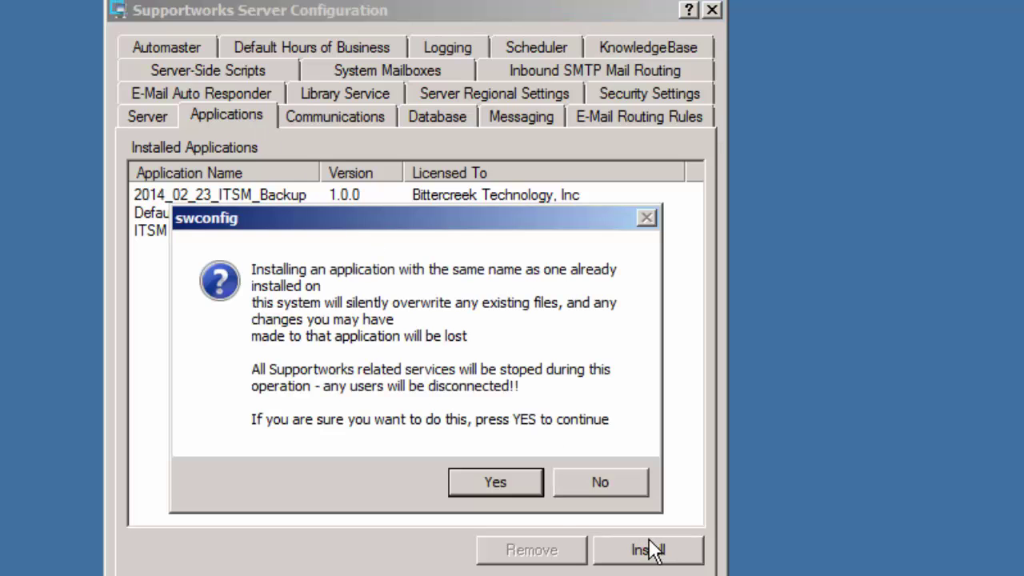
{"action": "left_click", "coordinate": [484, 478]}
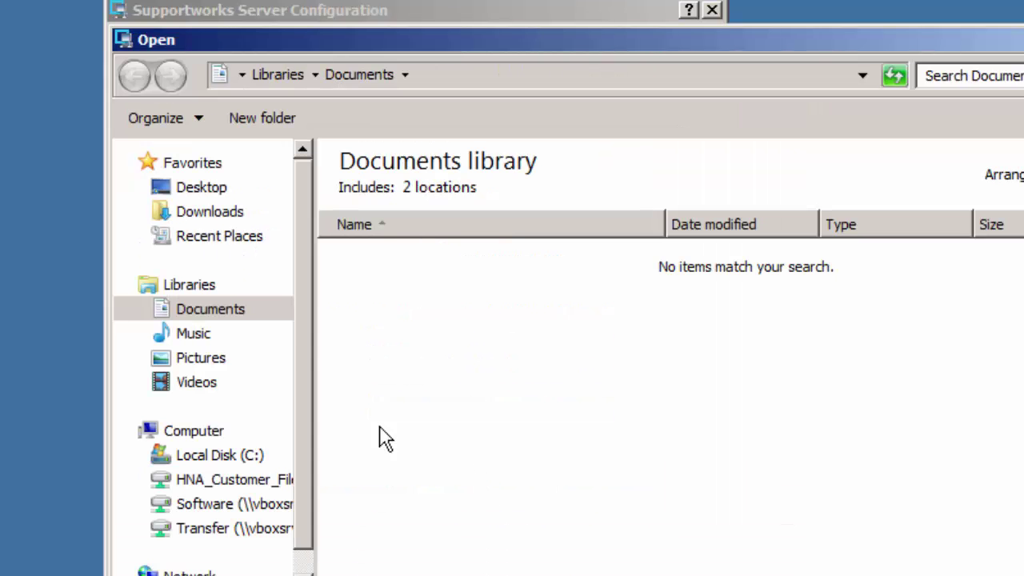
Install the validations_v3.zapp package from the Applications folder on the Transfer (G:) drive, accepting all database changes.
{"action": "scroll", "coordinate": [304, 217], "scroll_direction": "down", "scroll_amount": 1}
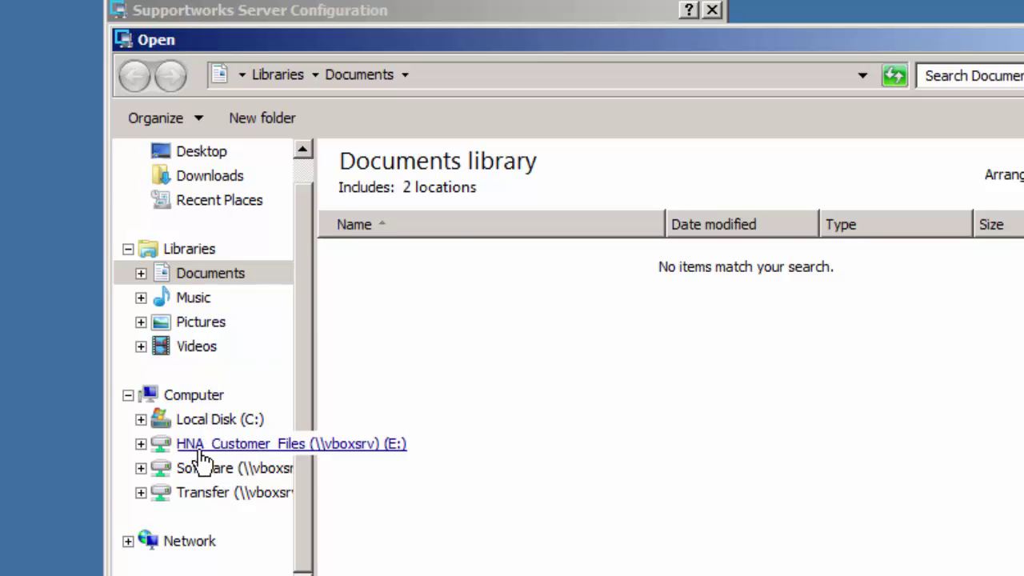
{"action": "left_click", "coordinate": [202, 492]}
{"action": "left_click", "coordinate": [386, 190]}
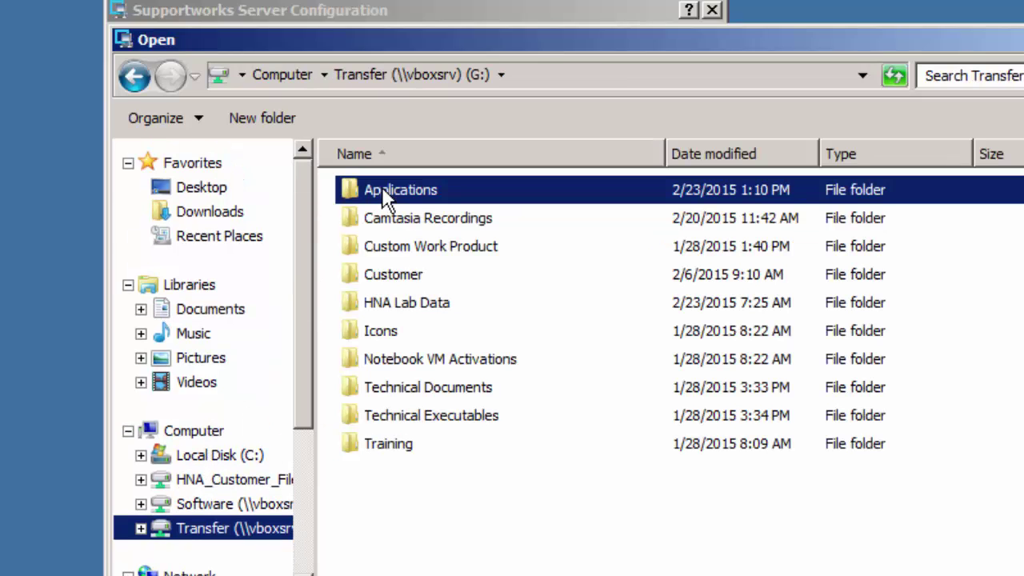
{"action": "left_click", "coordinate": [392, 198]}
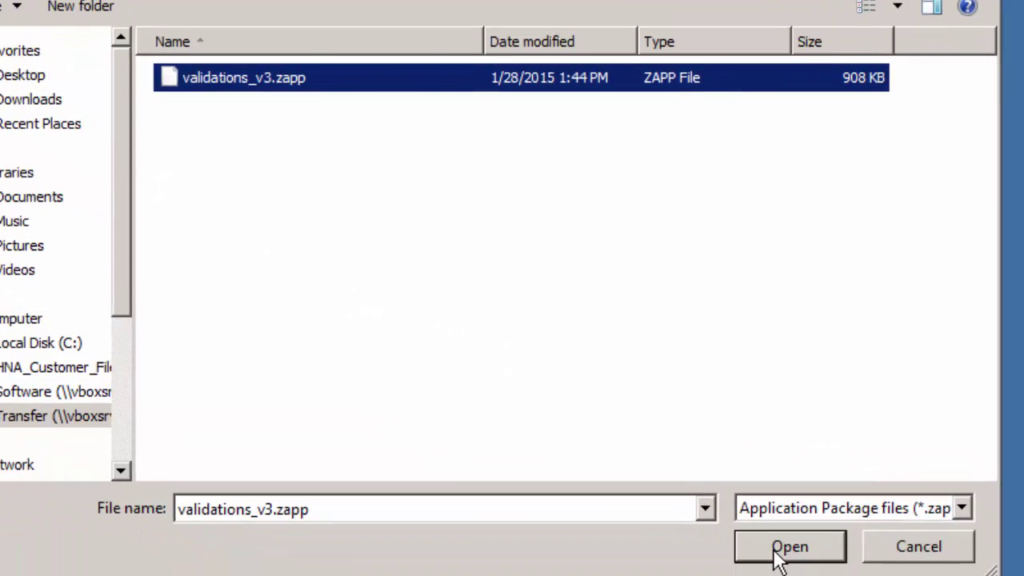
{"action": "left_click", "coordinate": [775, 550]}
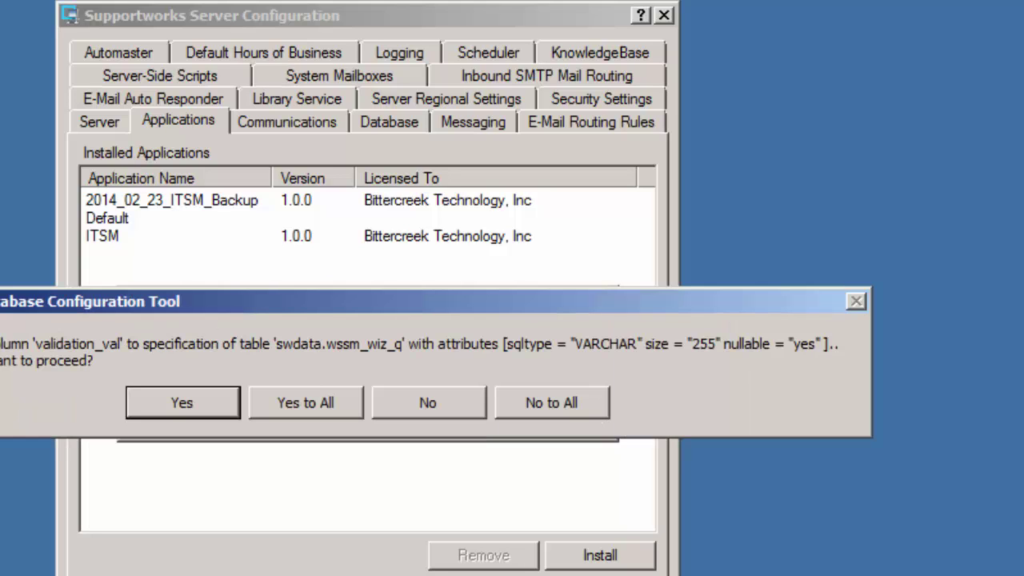
{"action": "left_click", "coordinate": [289, 401]}
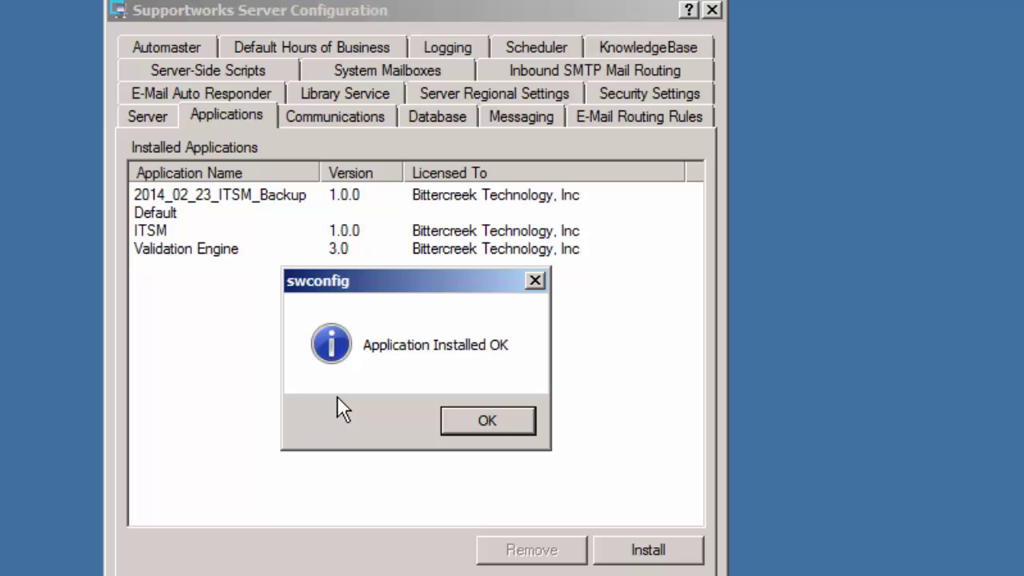
{"action": "left_click", "coordinate": [469, 416]}
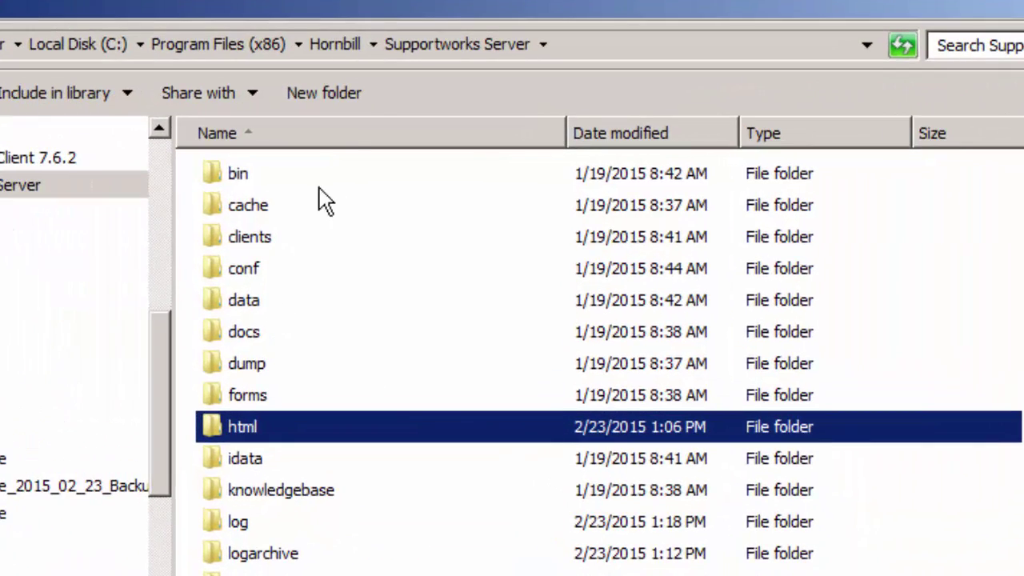
In File Explorer, check html\_selfservice\_itsm_template\customisation\js under Supportworks Server for the custom.validation script.
{"action": "double_click", "coordinate": [213, 434]}
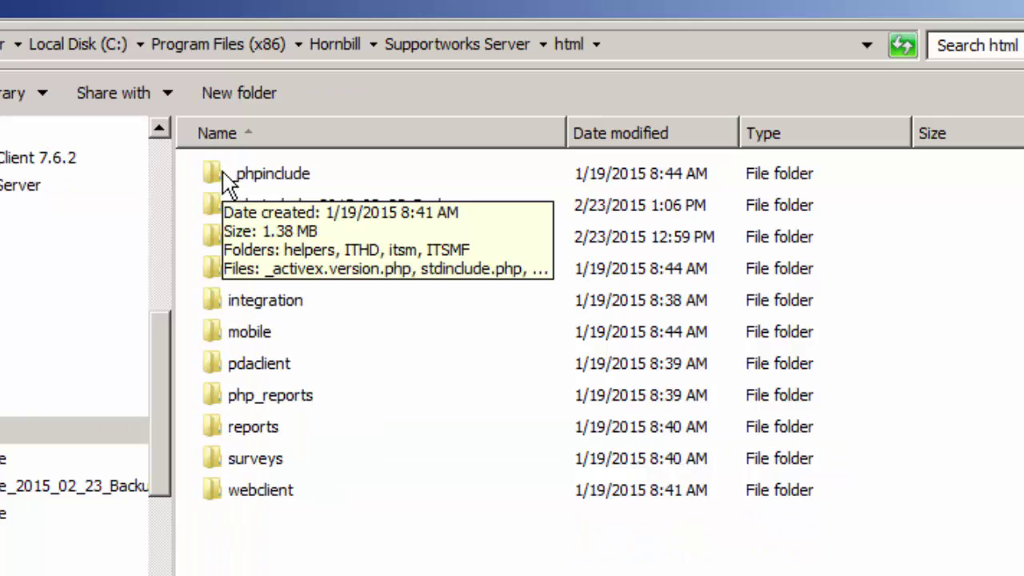
{"action": "double_click", "coordinate": [226, 239]}
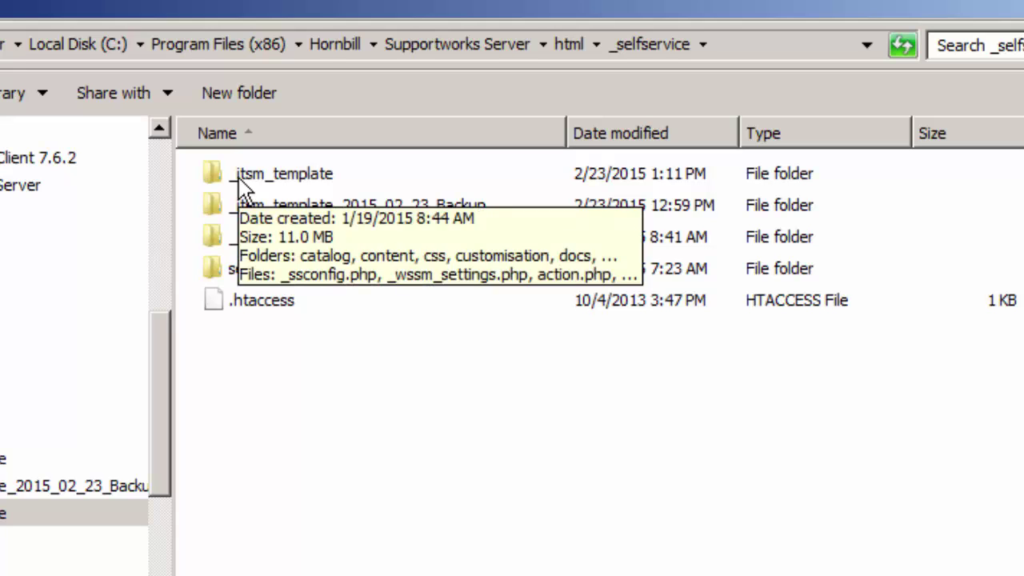
{"action": "double_click", "coordinate": [243, 186]}
{"action": "double_click", "coordinate": [228, 269]}
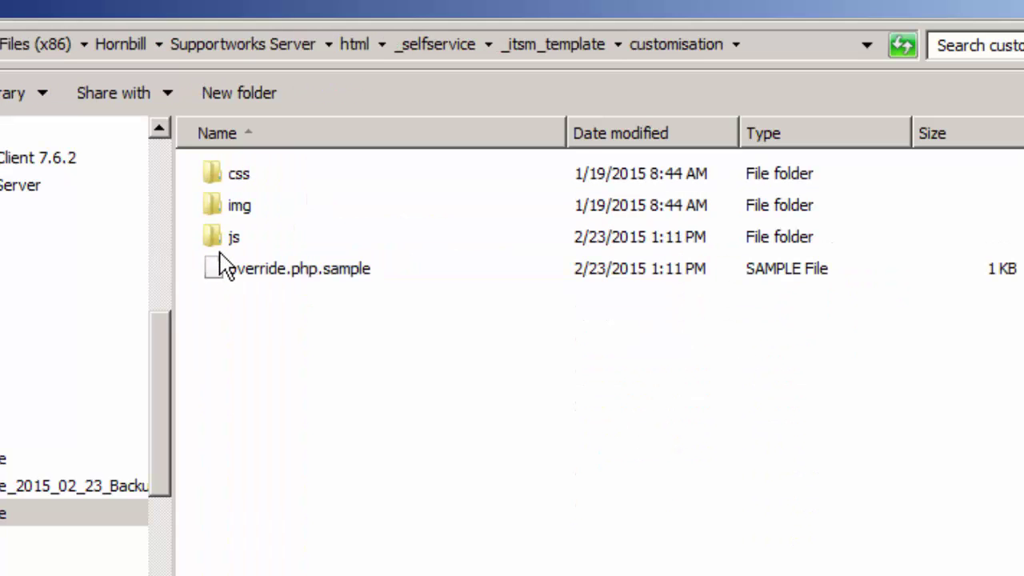
{"action": "double_click", "coordinate": [224, 238]}
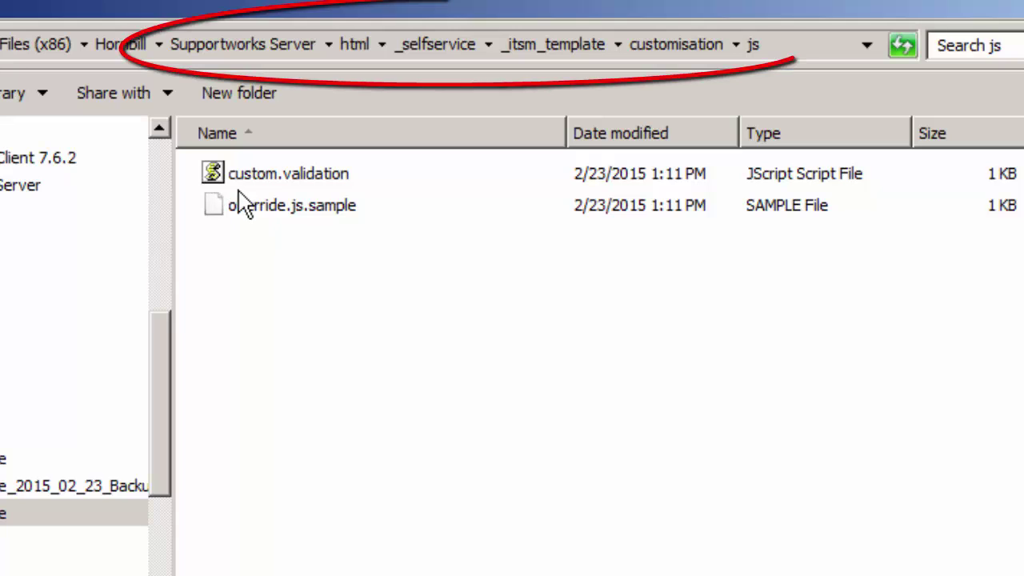
{"action": "left_click", "coordinate": [240, 182]}
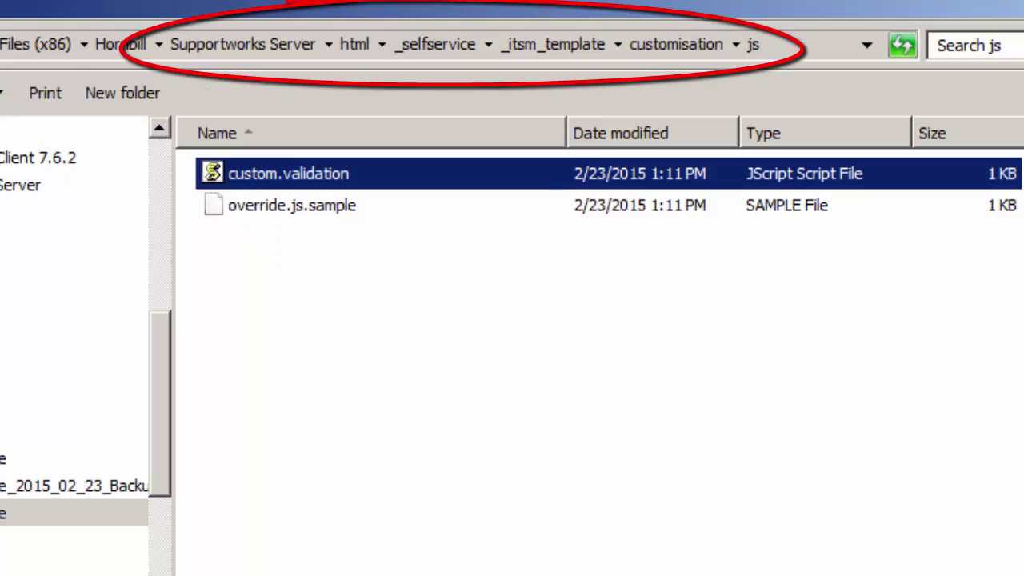
{"action": "left_click", "coordinate": [550, 44]}
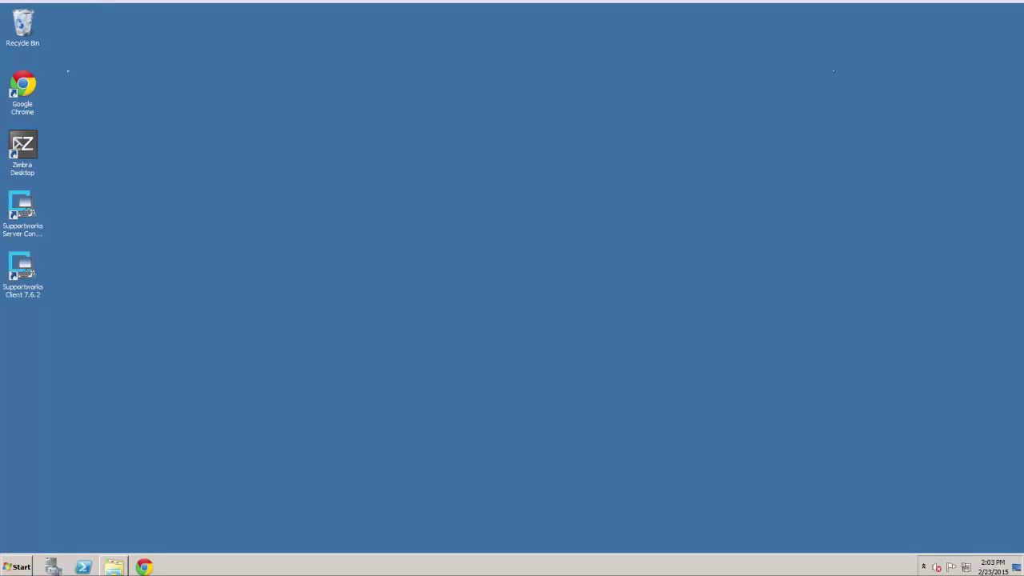
In File Explorer, open the _selfservice folder under Program Files (x86)\Hornbill\Supportworks Server\html on the C: drive.
{"action": "left_click", "coordinate": [114, 566]}
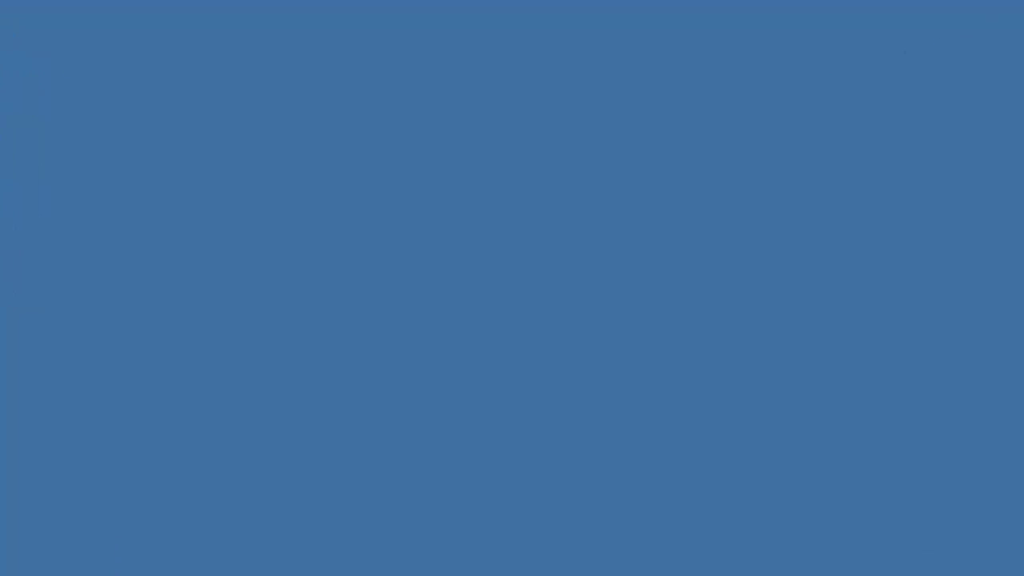
{"action": "left_click", "coordinate": [15, 427]}
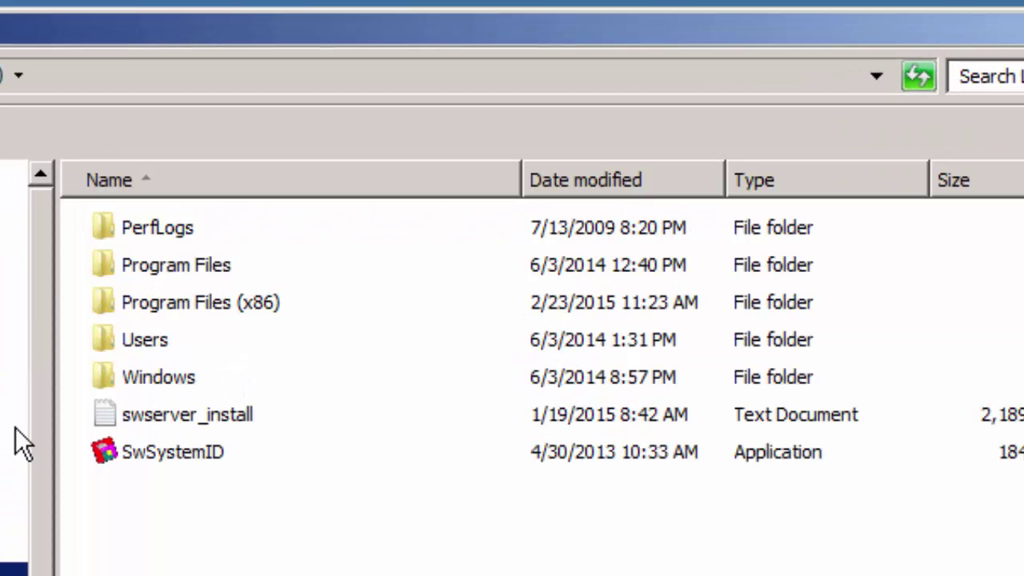
{"action": "double_click", "coordinate": [154, 302]}
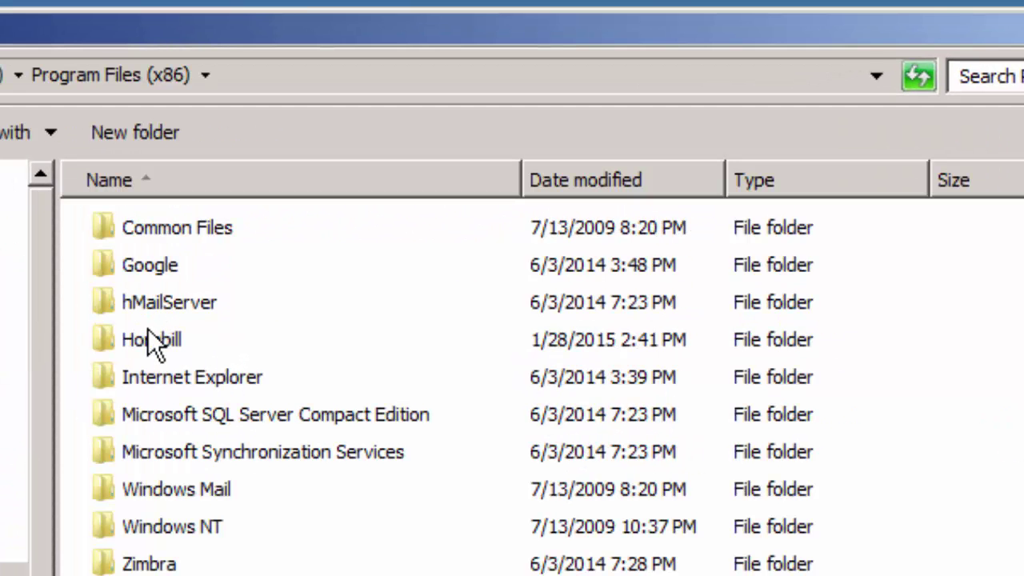
{"action": "double_click", "coordinate": [149, 338]}
{"action": "double_click", "coordinate": [156, 303]}
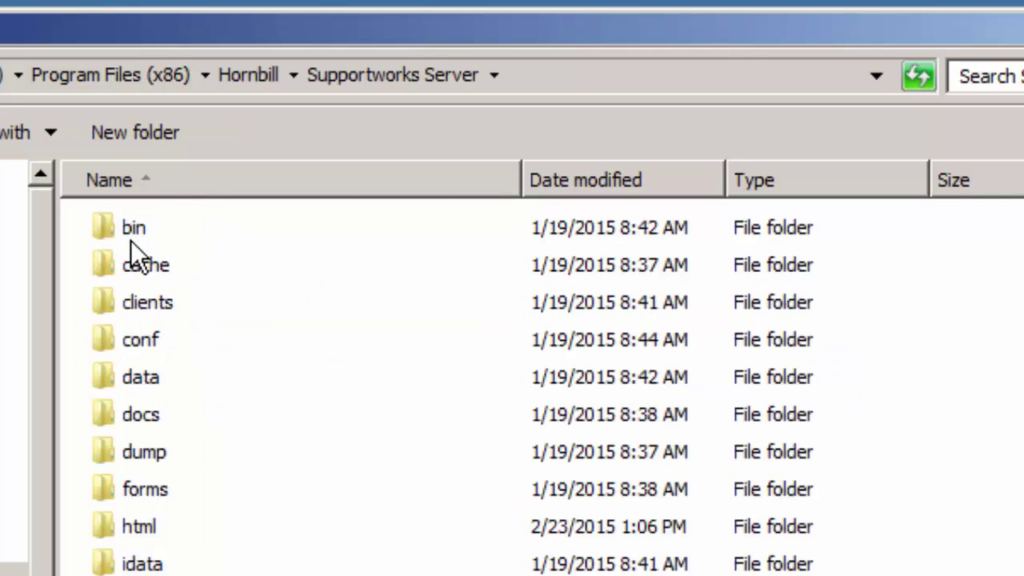
{"action": "left_click", "coordinate": [138, 528]}
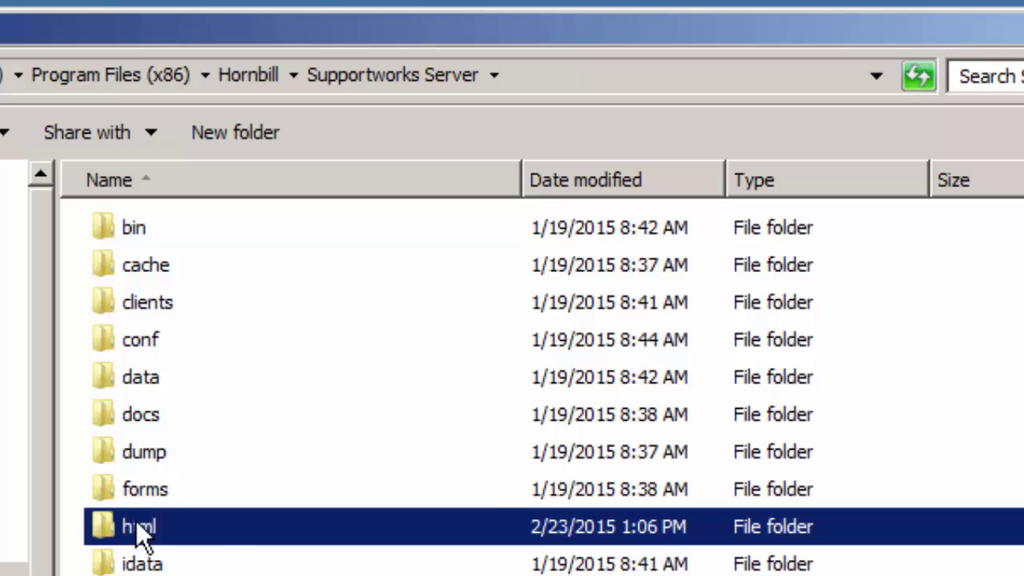
{"action": "double_click", "coordinate": [136, 524]}
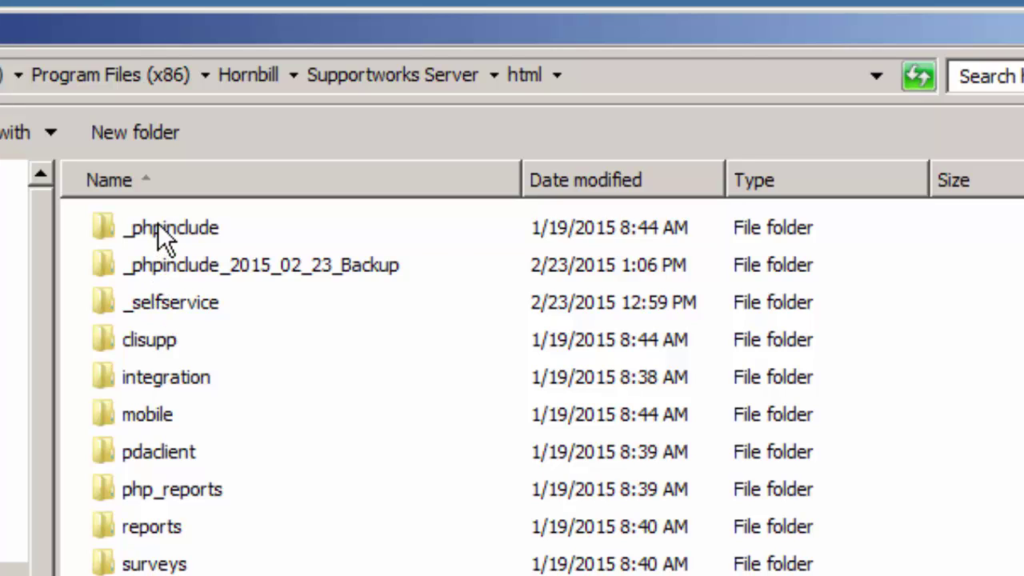
{"action": "double_click", "coordinate": [170, 303]}
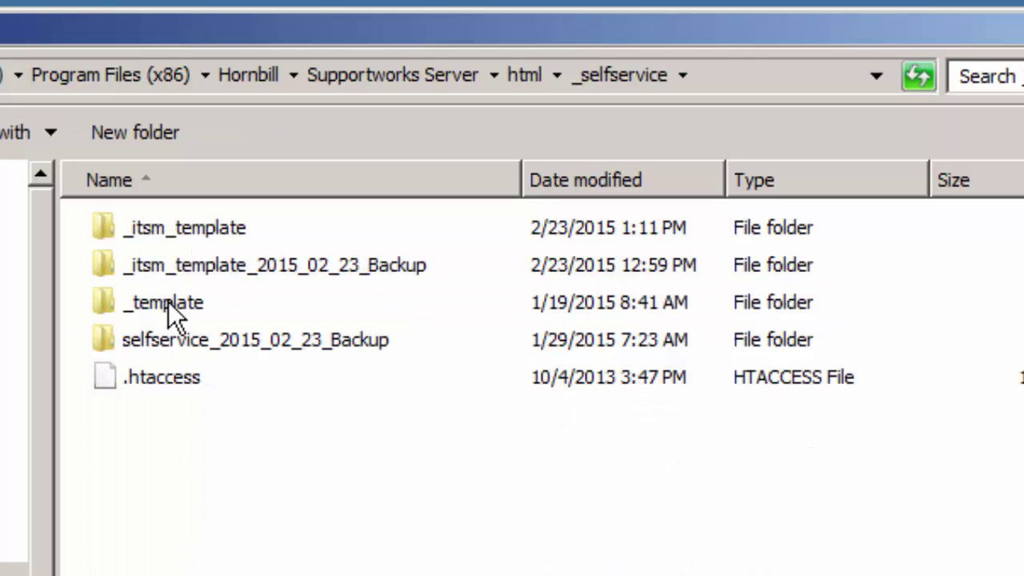
Make a copy of the _itsm_template folder within the _selfservice folder.
{"action": "left_click", "coordinate": [155, 230]}
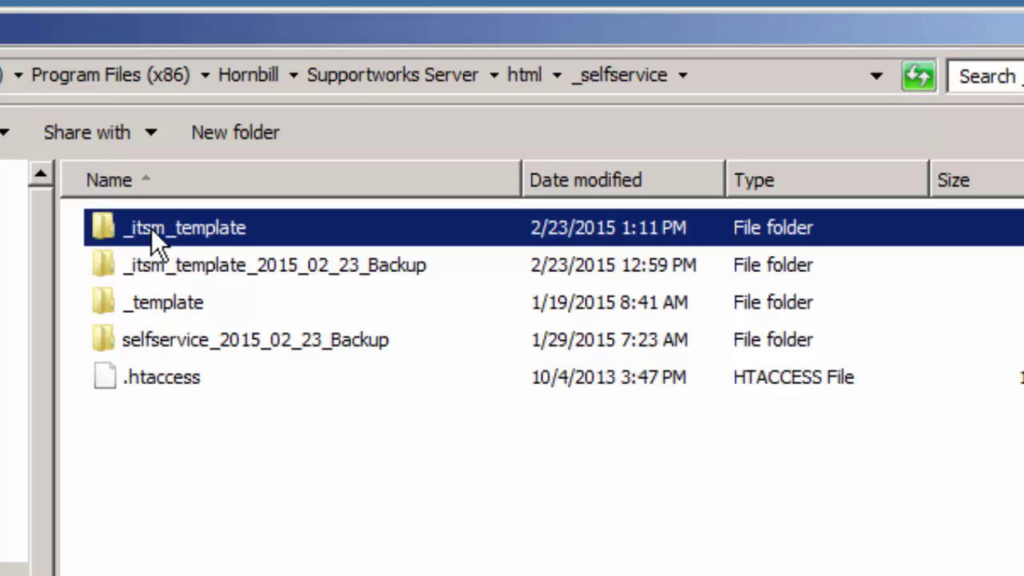
{"action": "right_click", "coordinate": [152, 229]}
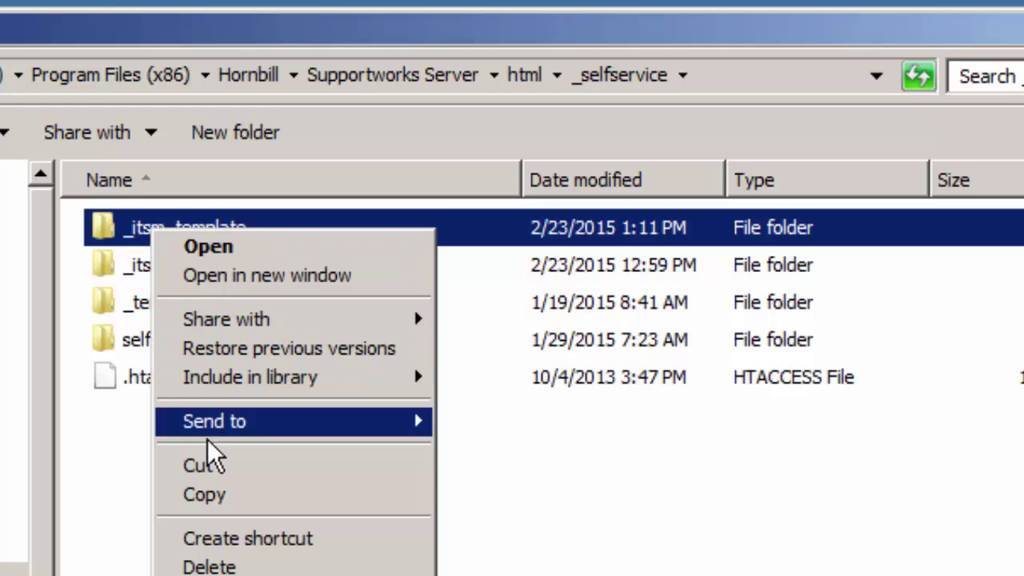
{"action": "left_click", "coordinate": [209, 490]}
{"action": "left_click", "coordinate": [144, 483]}
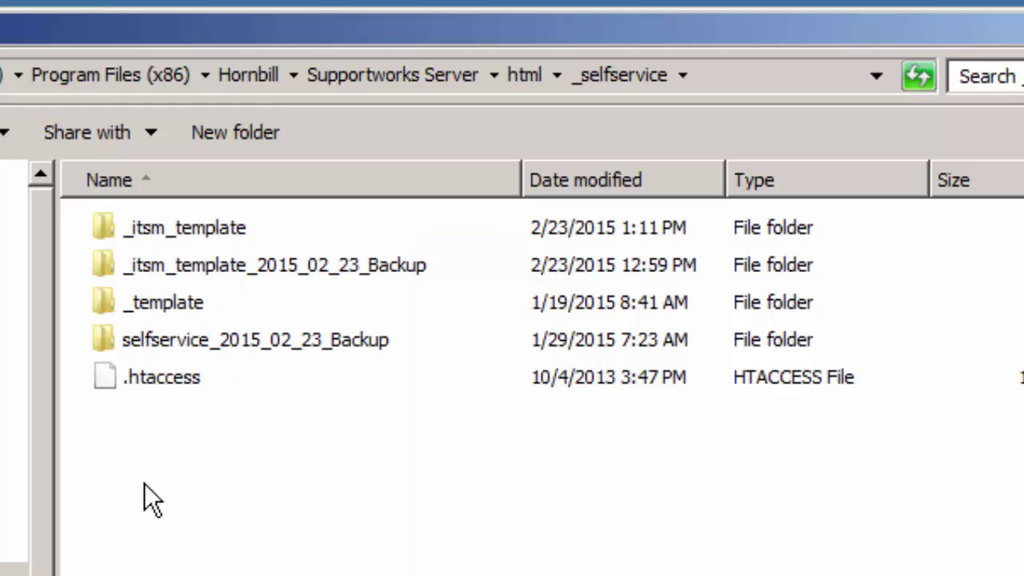
{"action": "right_click", "coordinate": [144, 483]}
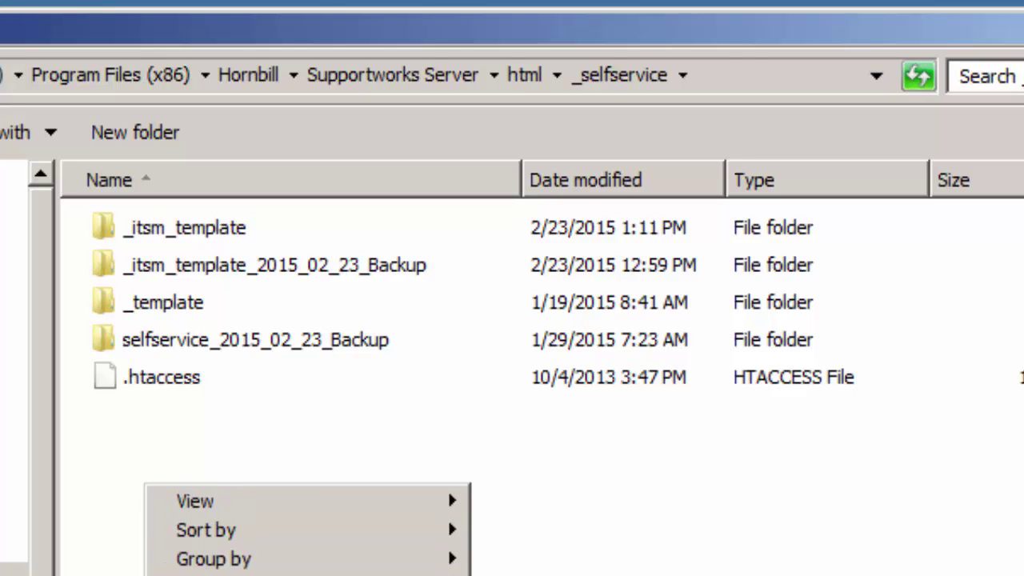
{"action": "key", "text": "p"}
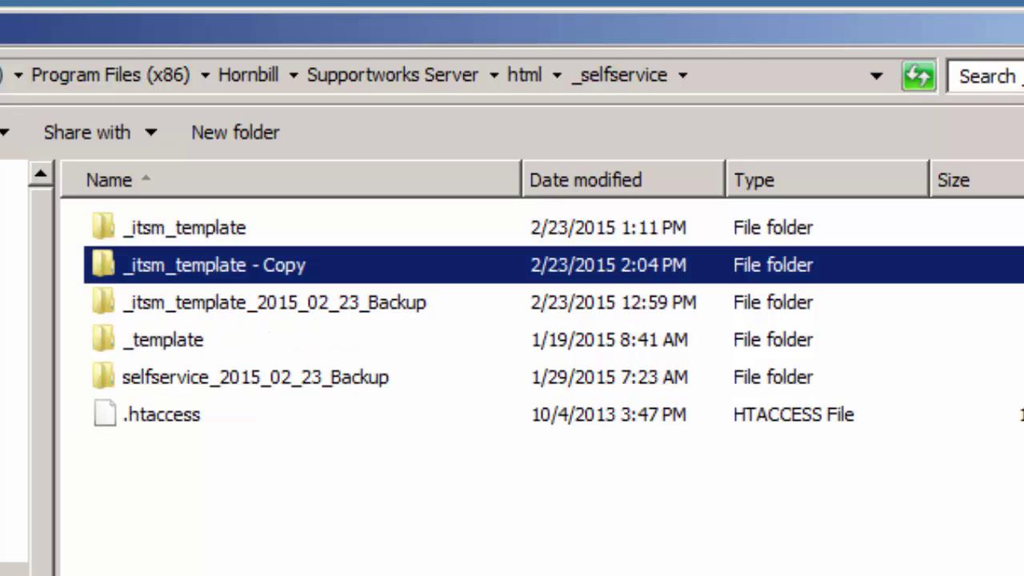
Rename the "_itsm_template - Copy" folder as selfservice.
{"action": "left_click", "coordinate": [207, 268]}
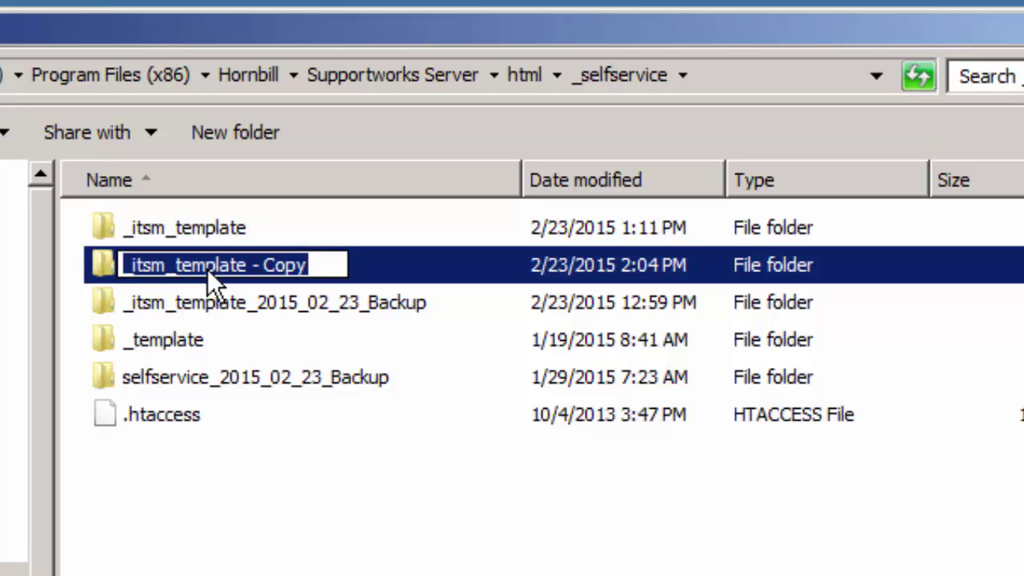
{"action": "type", "text": "S"}
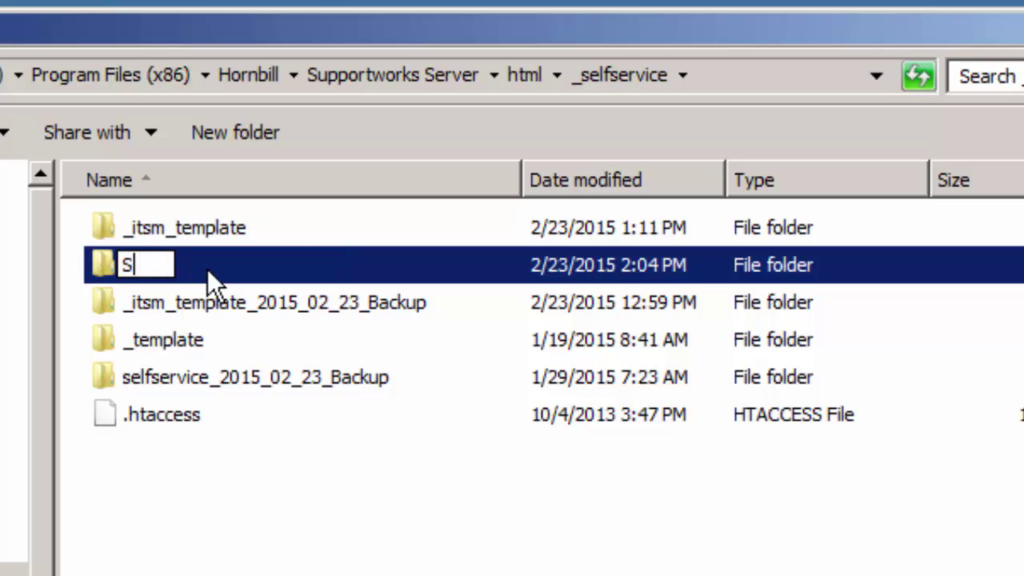
{"action": "key", "text": "BackSpace"}
{"action": "type", "text": "self"}
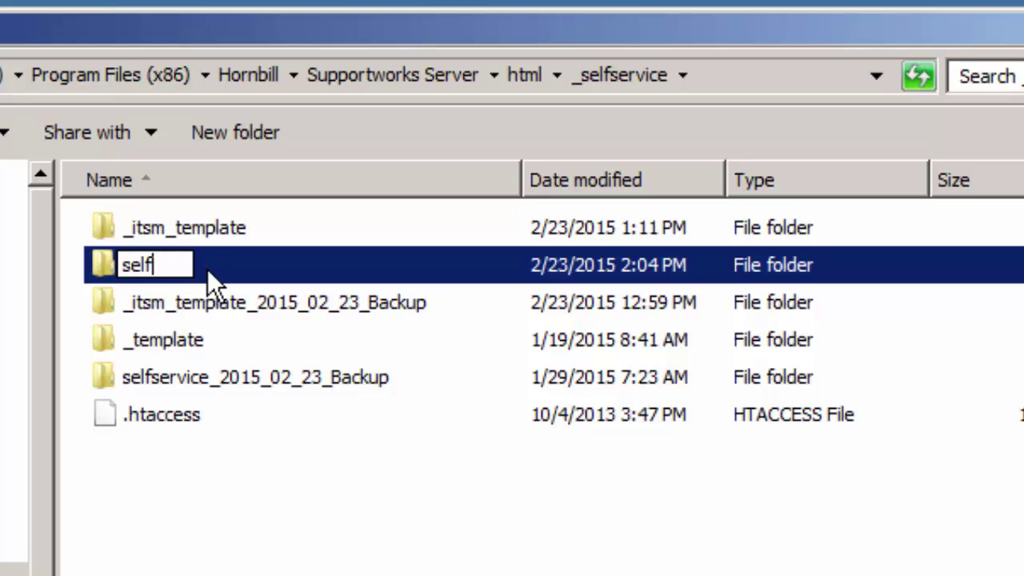
{"action": "type", "text": "service"}
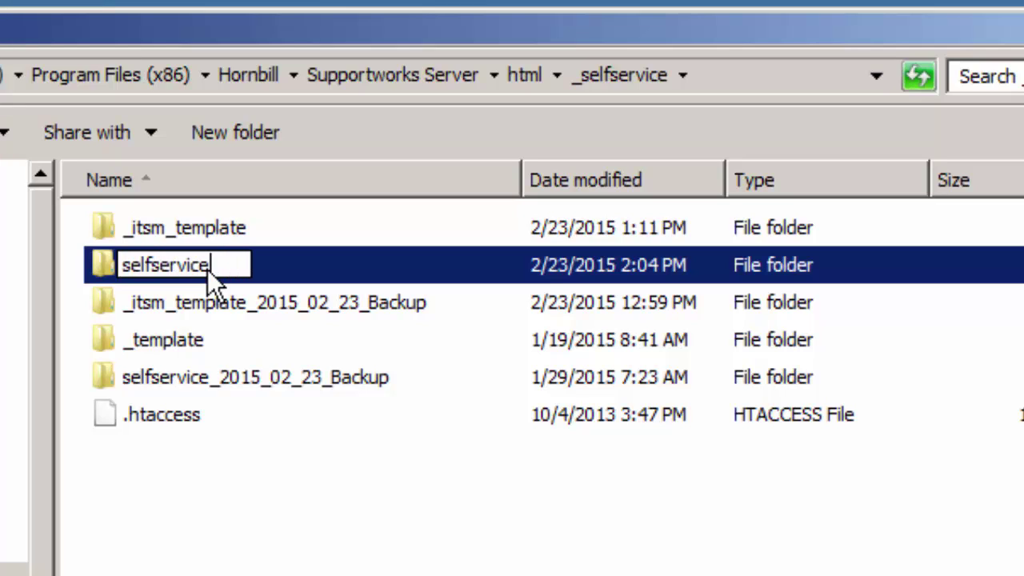
{"action": "key", "text": "Return"}
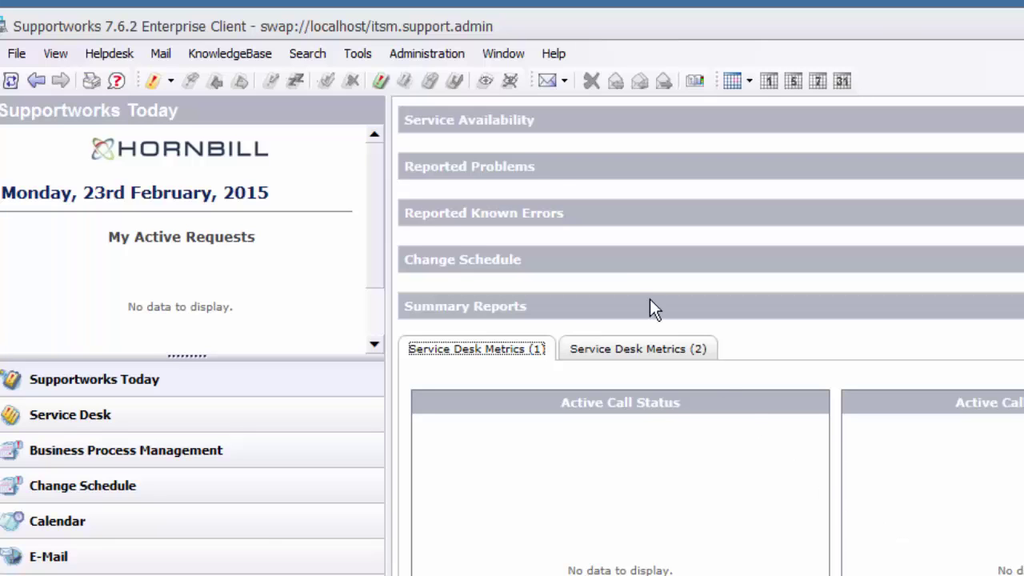
In the Supportworks client, browse the data dictionary forms and locate the wssm_wiz forms in the list.
{"action": "left_click", "coordinate": [460, 56]}
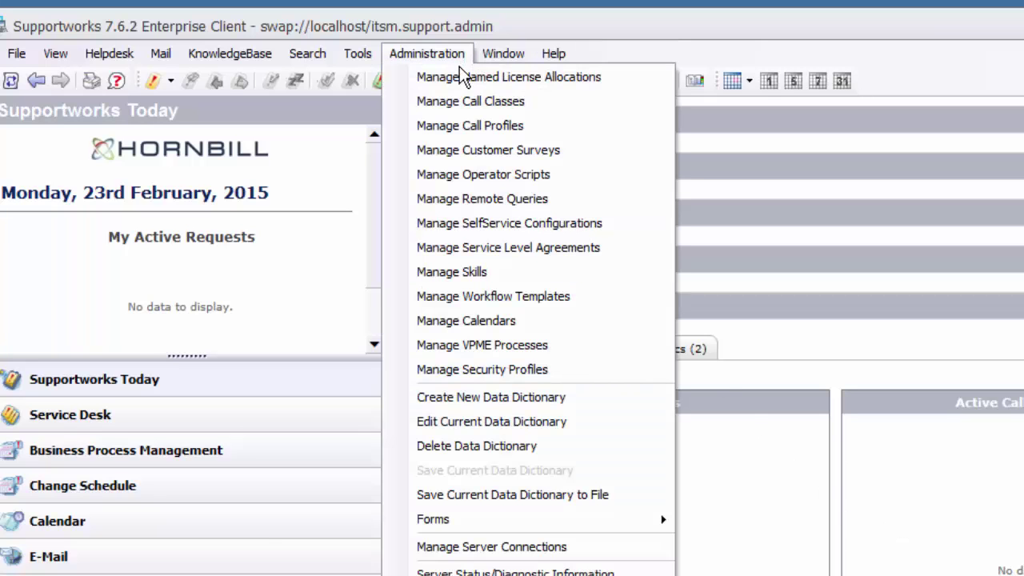
{"action": "mouse_move", "coordinate": [497, 519]}
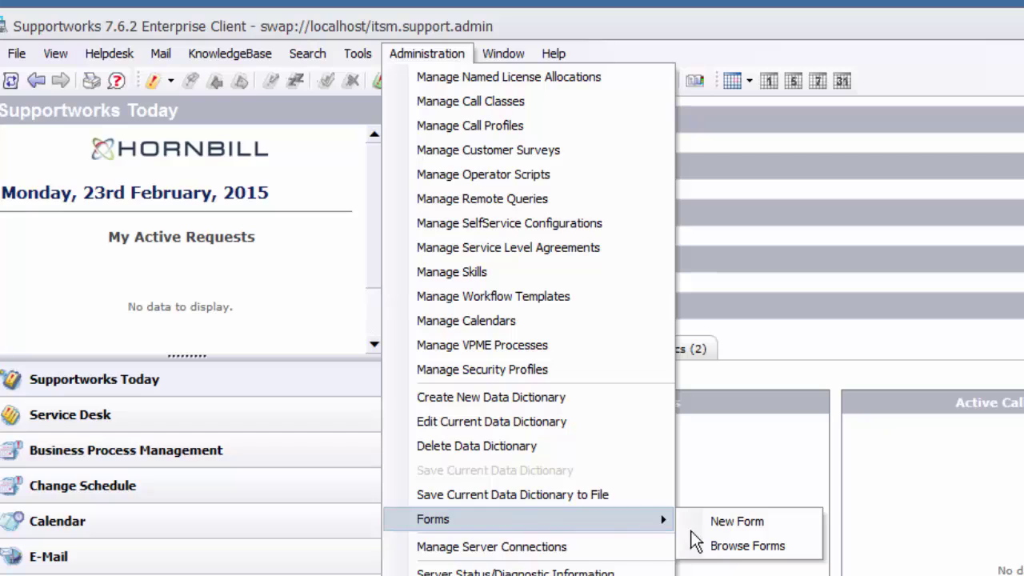
{"action": "left_click", "coordinate": [732, 547]}
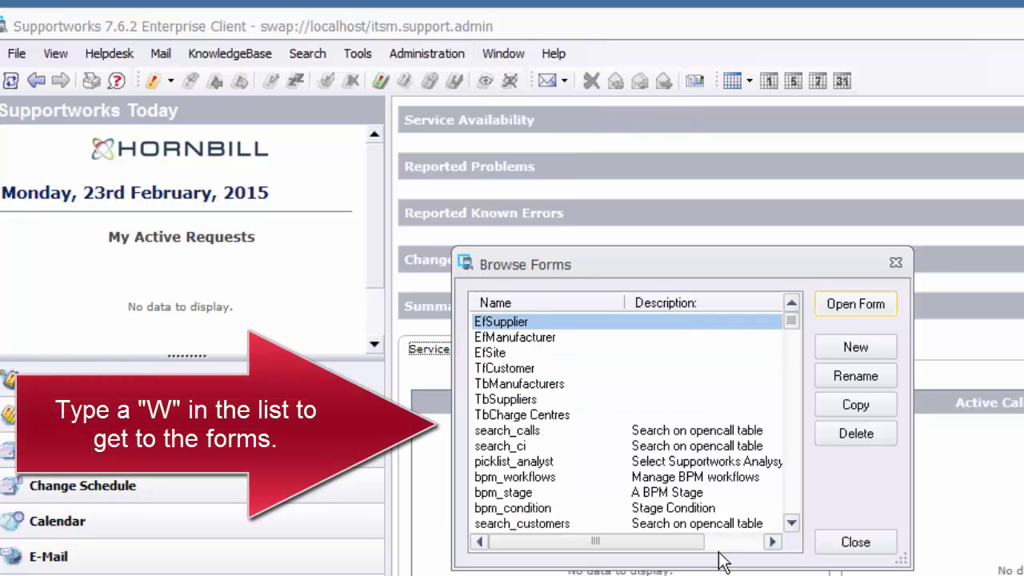
{"action": "type", "text": "w"}
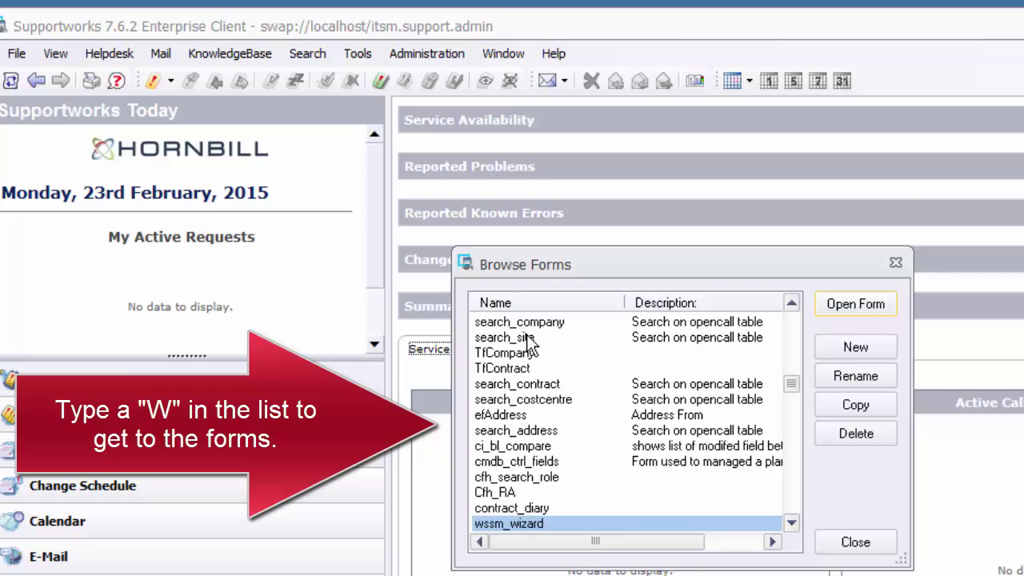
{"action": "left_click", "coordinate": [793, 527]}
{"action": "left_click", "coordinate": [793, 526]}
{"action": "left_click", "coordinate": [792, 526]}
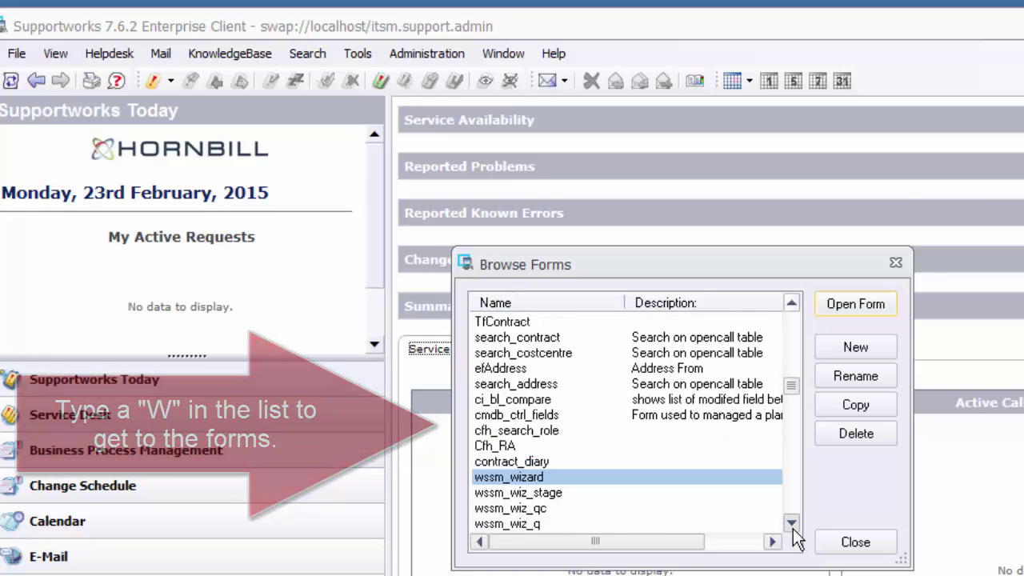
{"action": "left_click", "coordinate": [792, 524]}
{"action": "left_click", "coordinate": [793, 524]}
{"action": "left_click", "coordinate": [792, 523]}
{"action": "left_click", "coordinate": [792, 526]}
{"action": "left_click", "coordinate": [792, 526]}
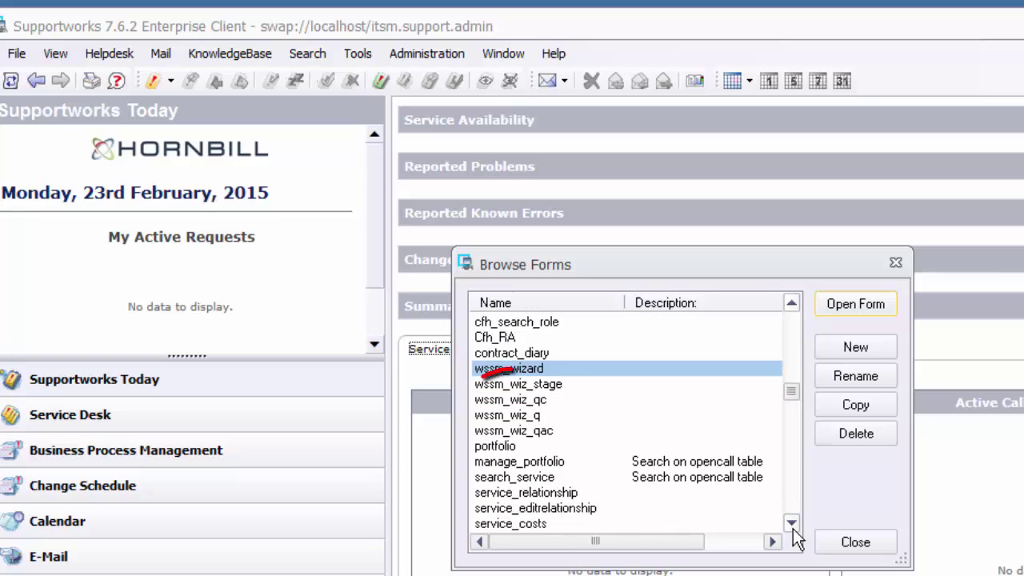
{"action": "left_click", "coordinate": [792, 527]}
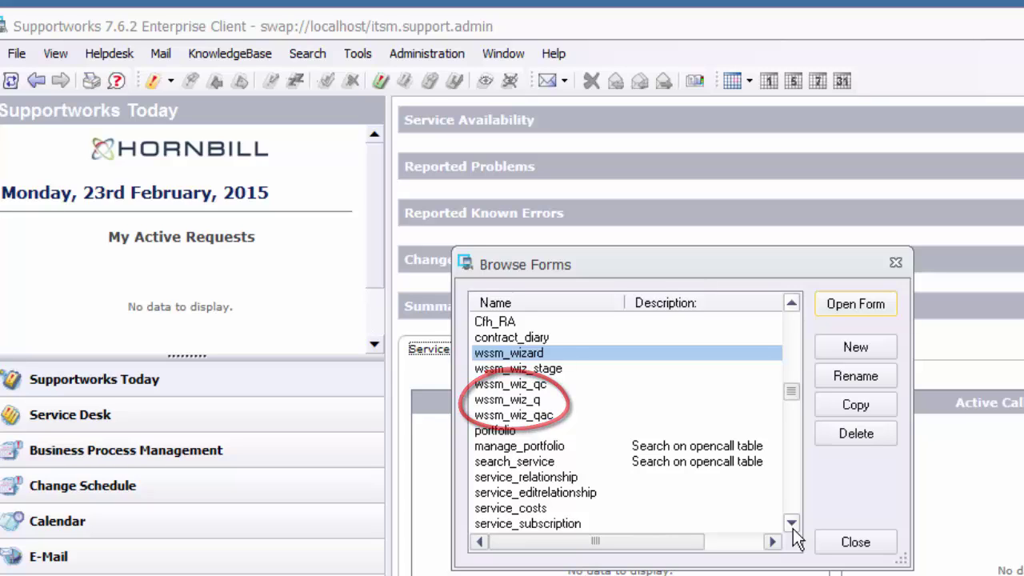
{"action": "left_click", "coordinate": [793, 528]}
Copy the wssm_wiz_q form to the 2014_02_23_ITSM_Backup data dictionary under the name wssm_wiz_q, overwriting the existing form, and close the forms list.
{"action": "left_click", "coordinate": [512, 386]}
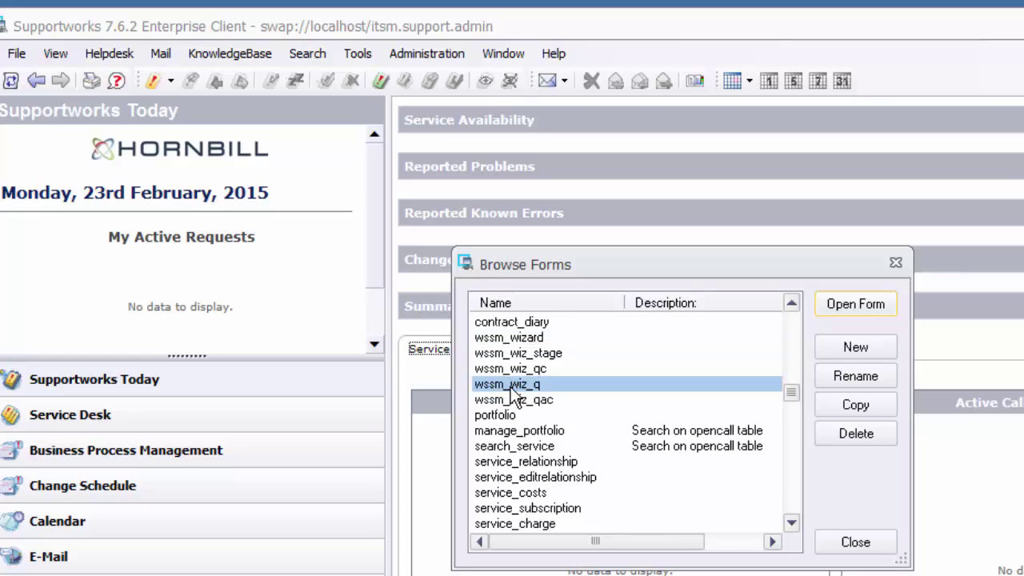
{"action": "left_click", "coordinate": [877, 412]}
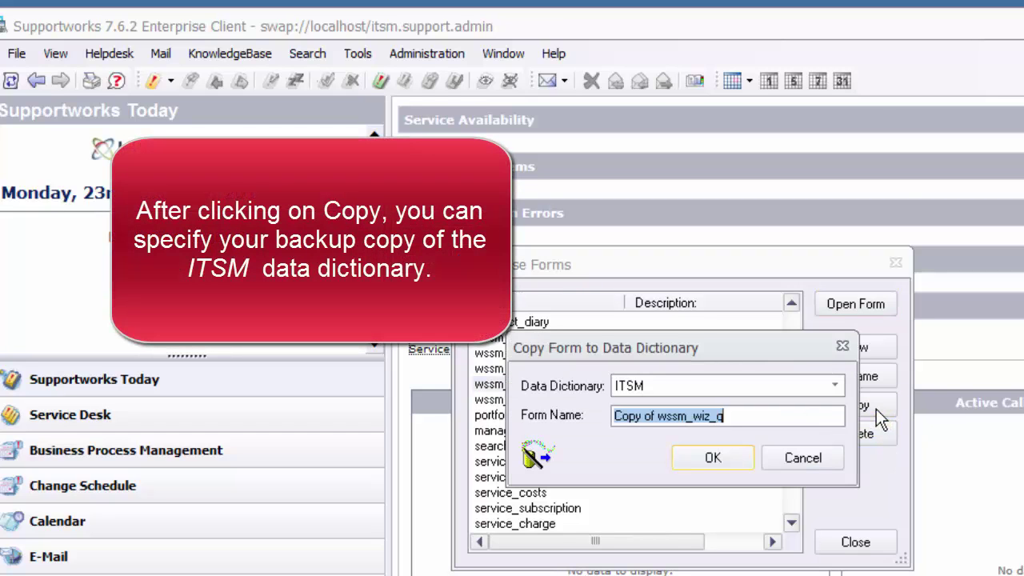
{"action": "left_click", "coordinate": [828, 387]}
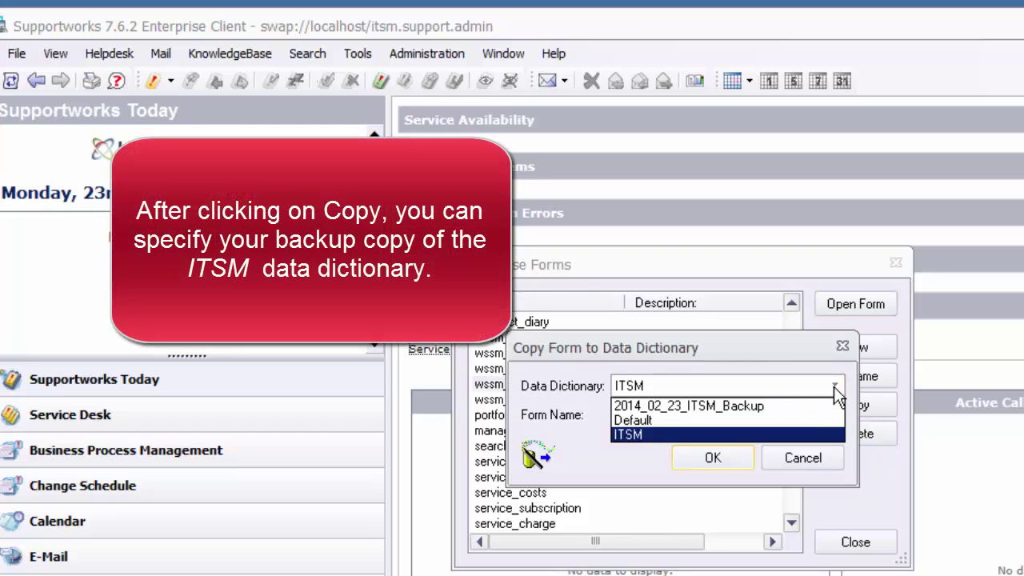
{"action": "left_click", "coordinate": [740, 405]}
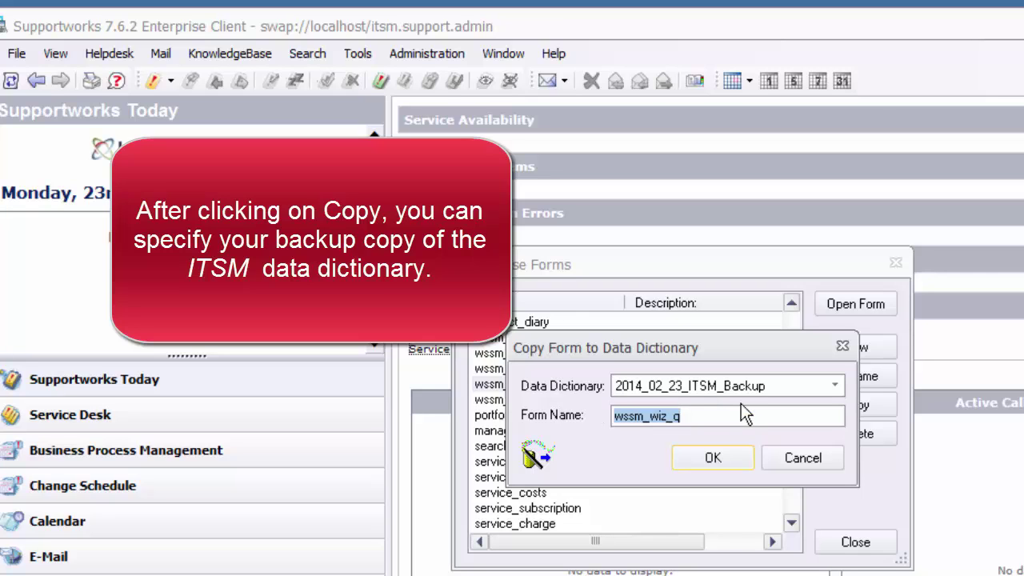
{"action": "left_click", "coordinate": [733, 412]}
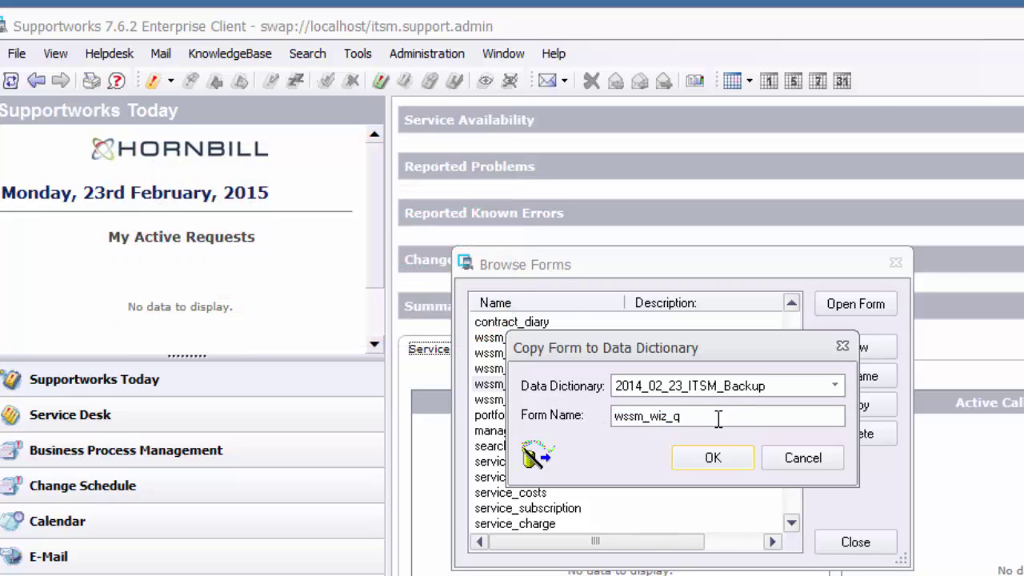
{"action": "left_click", "coordinate": [715, 460]}
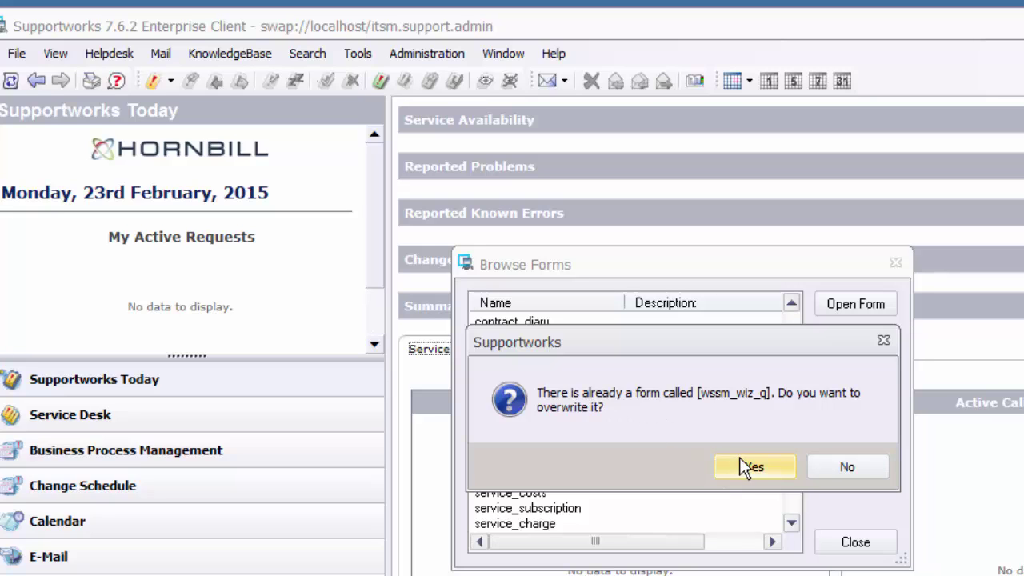
{"action": "left_click", "coordinate": [747, 463]}
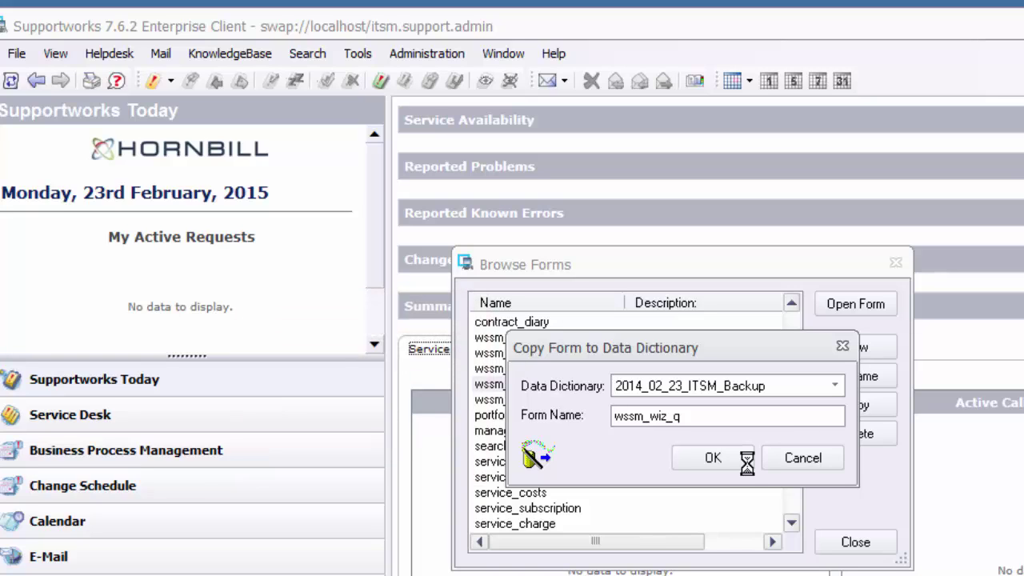
{"action": "left_click", "coordinate": [853, 543]}
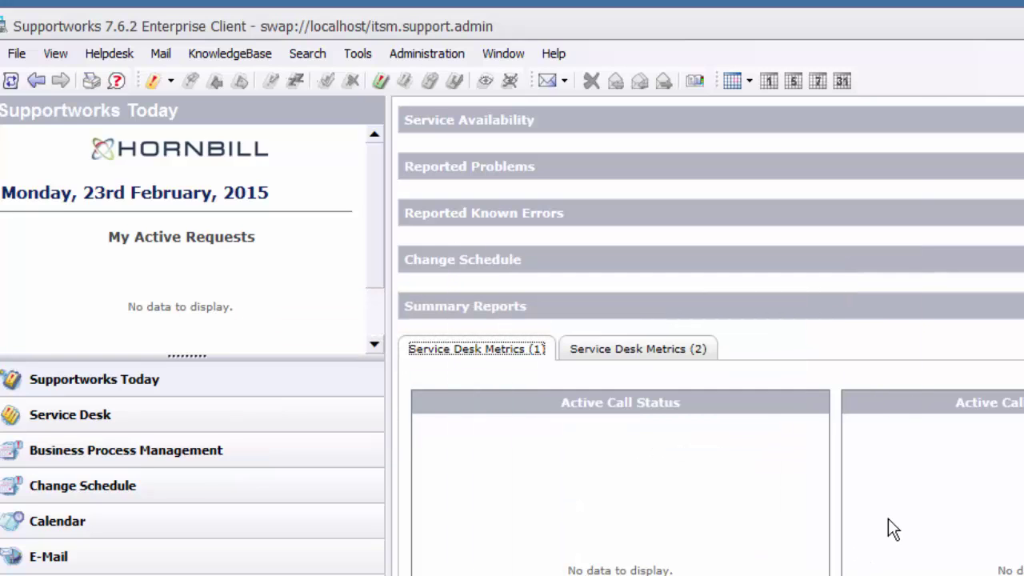